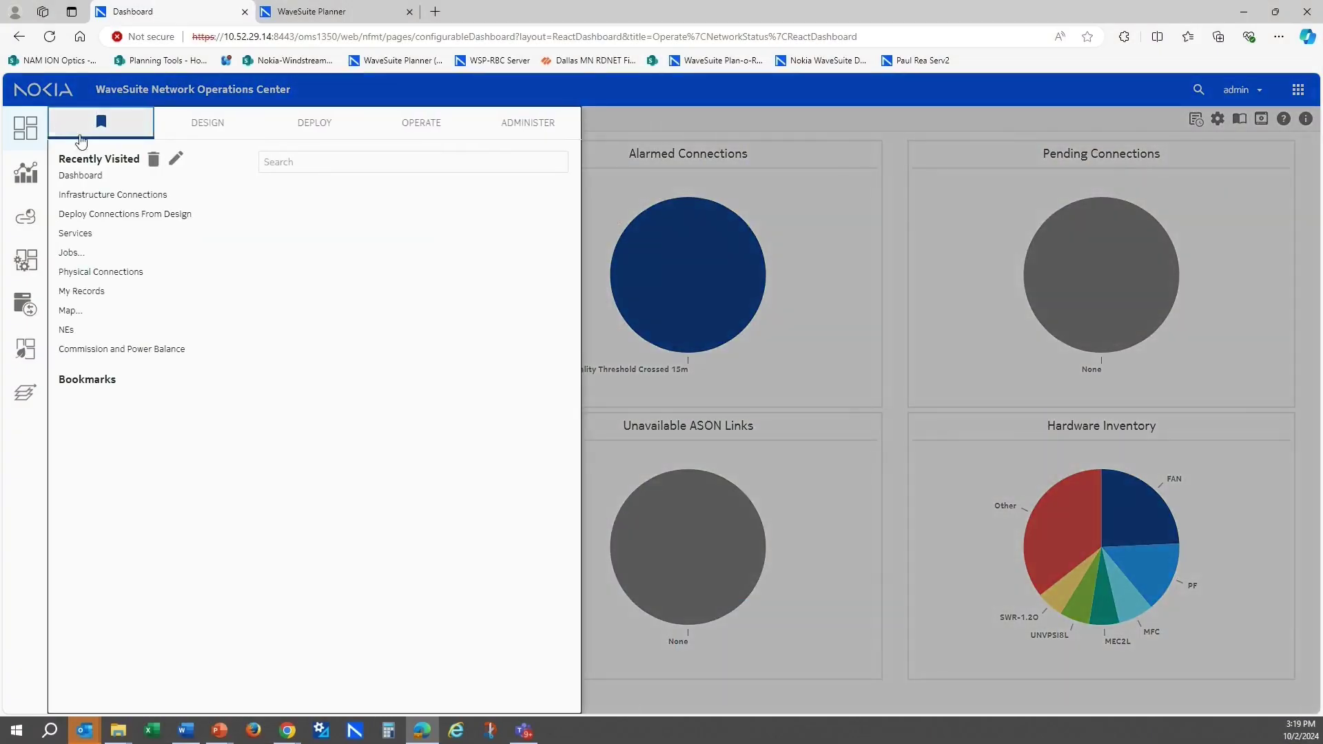
pyautogui.click(124, 199)
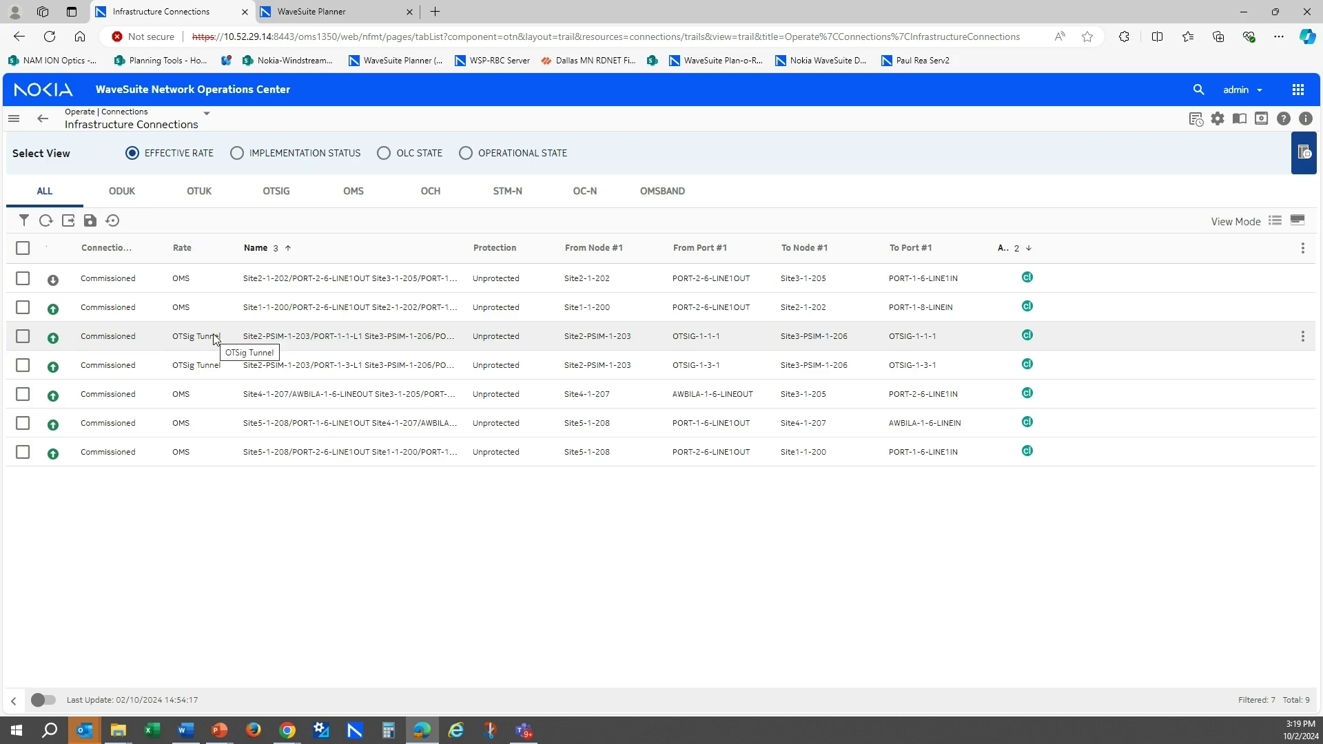
pyautogui.hotkey('ctrl', 'Tab')
pyautogui.click(34, 196)
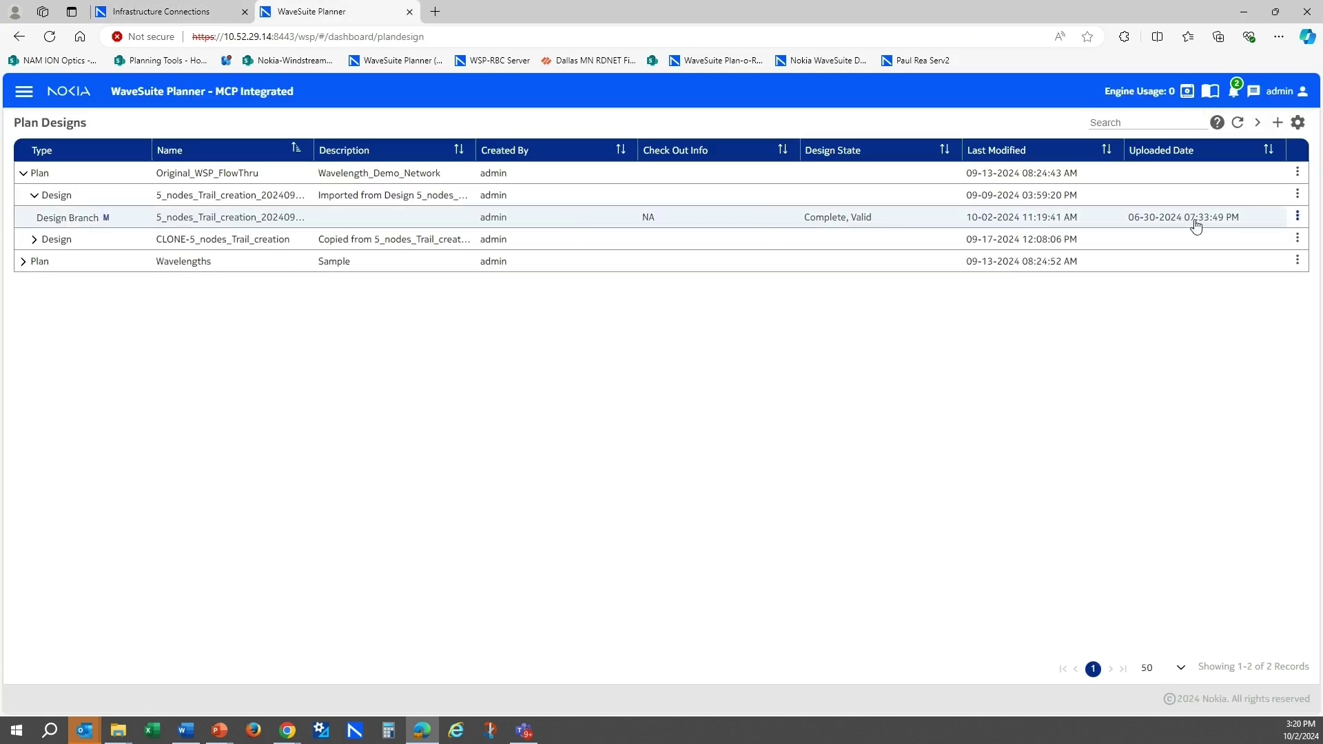
pyautogui.click(1298, 219)
pyautogui.click(1219, 231)
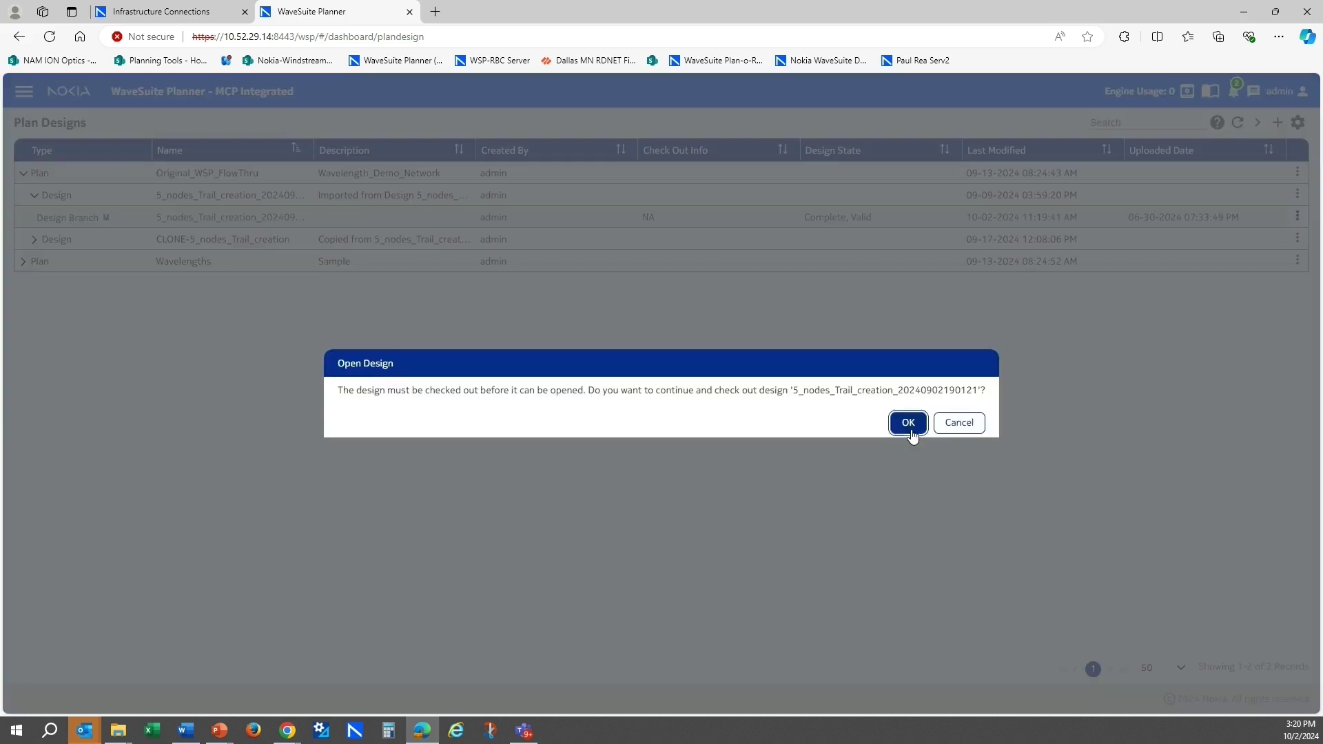
pyautogui.click(909, 422)
pyautogui.click(1290, 175)
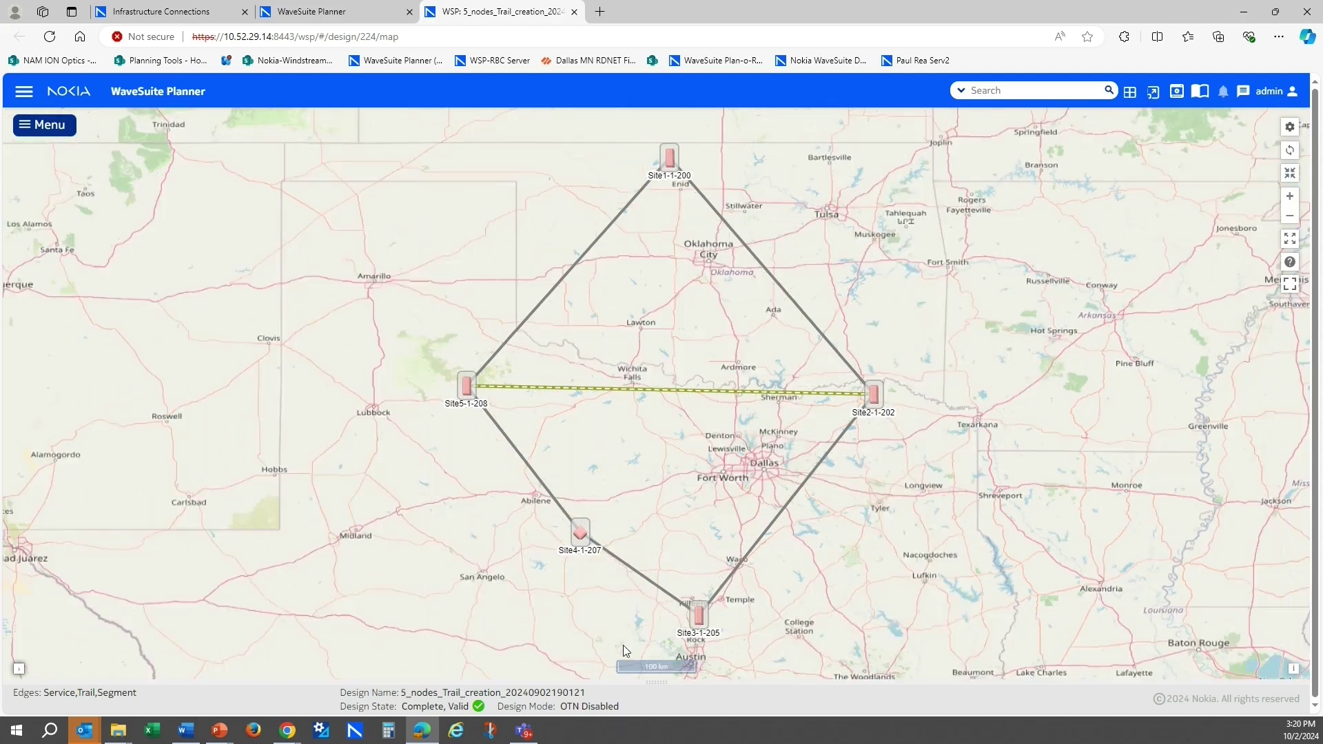
# Step: Show the data table below the map and display the trails of the Traffic Groups
pyautogui.click(659, 686)
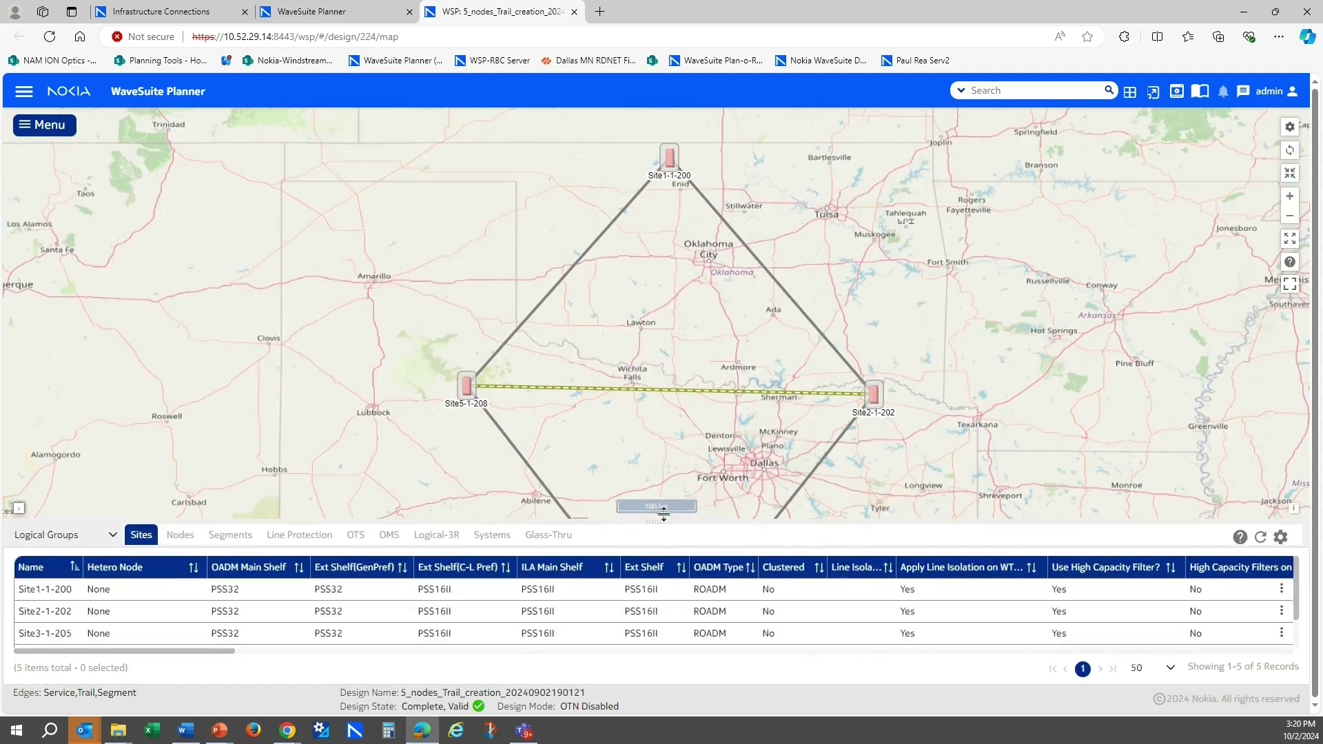
pyautogui.click(58, 505)
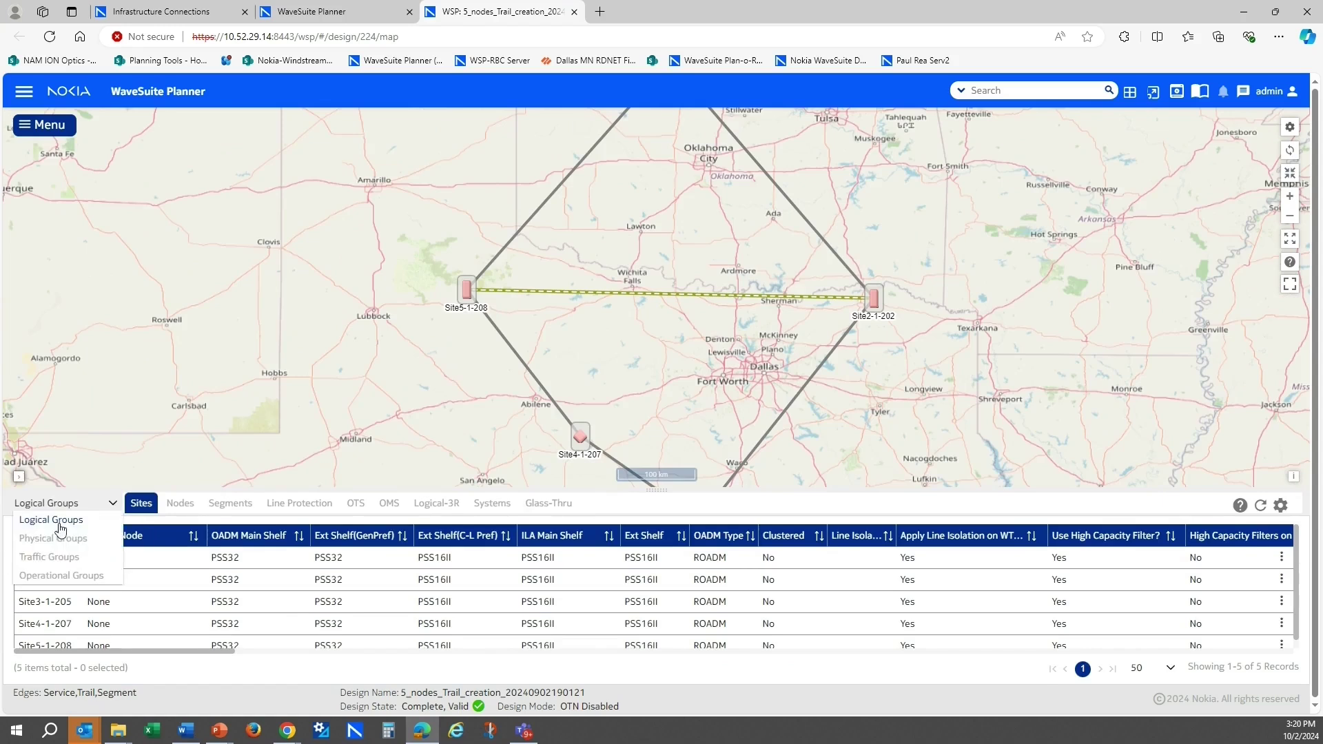
pyautogui.click(62, 558)
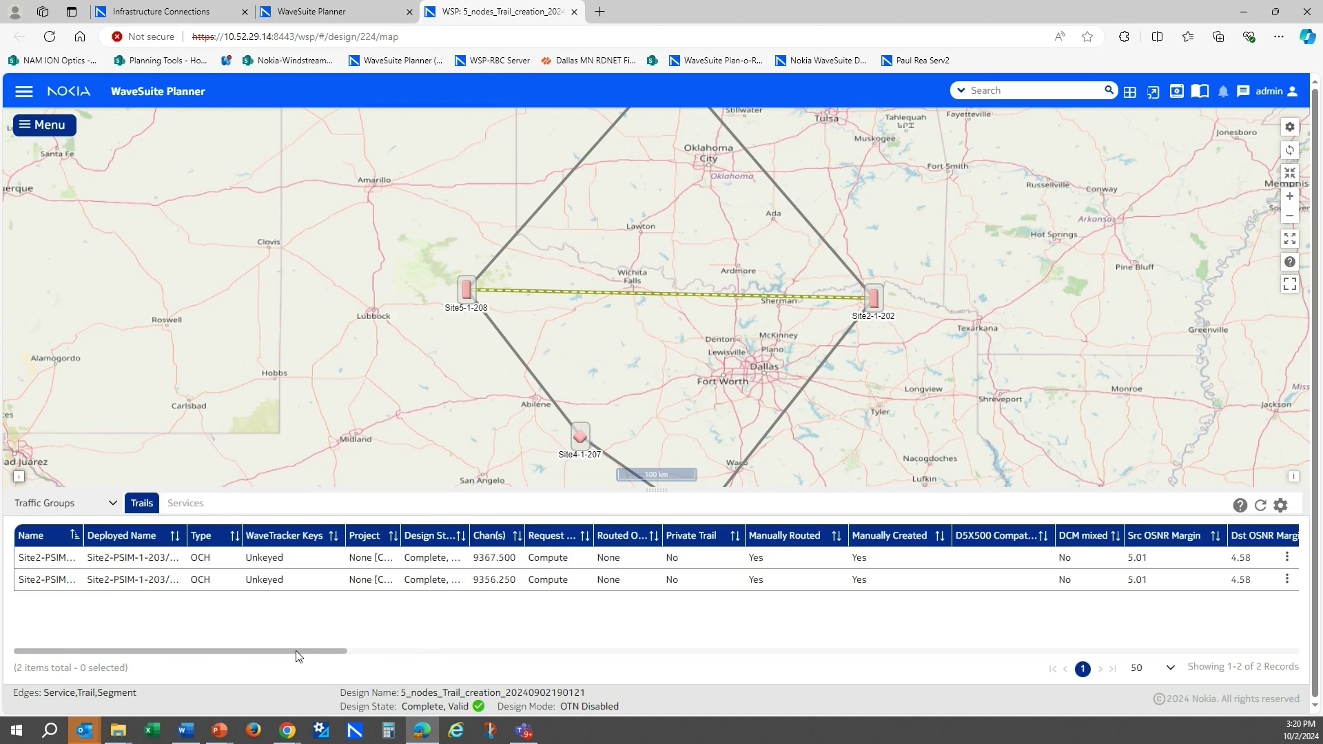
pyautogui.moveTo(302, 654); pyautogui.dragTo(252, 654)
# Step: Start a trail from Site2-1-202 to Site5-1-208 and set the NE type to PSIM at both ends
pyautogui.rightClick(872, 300)
pyautogui.moveTo(978, 313)
pyautogui.click(1025, 357)
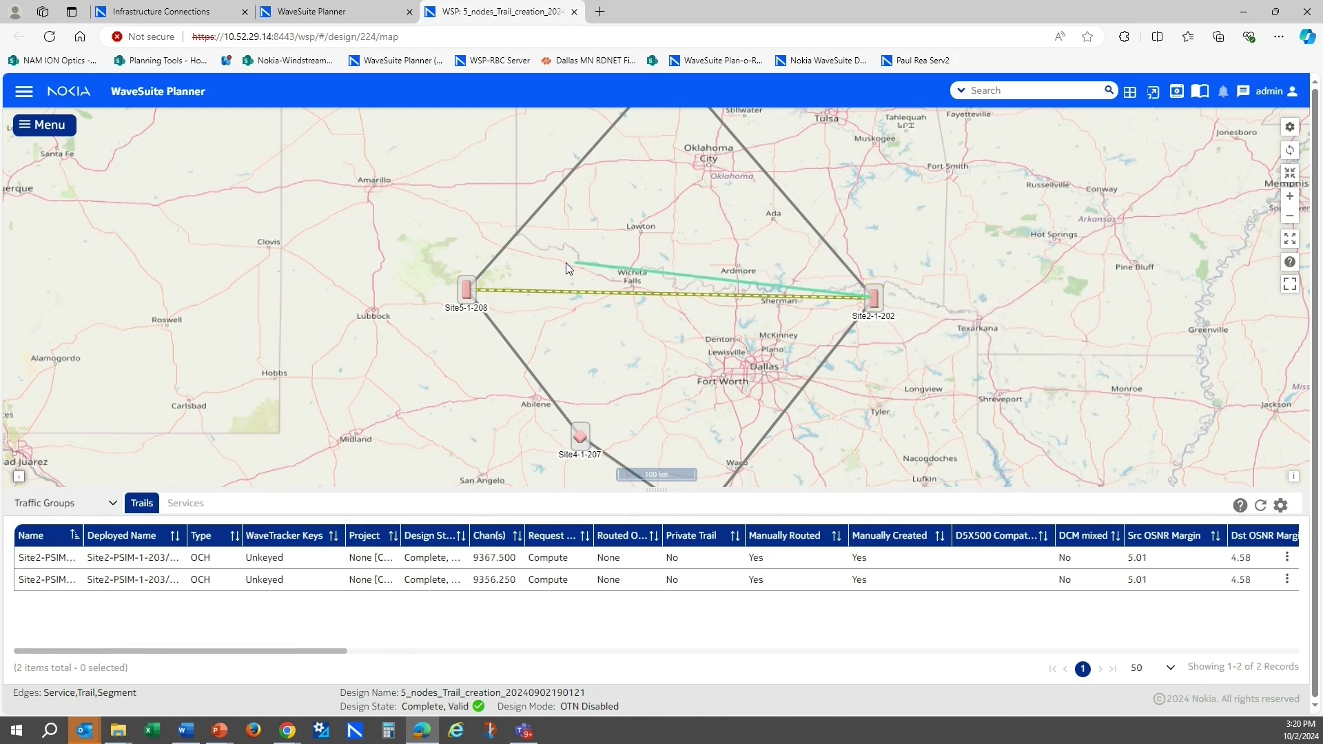
pyautogui.click(468, 294)
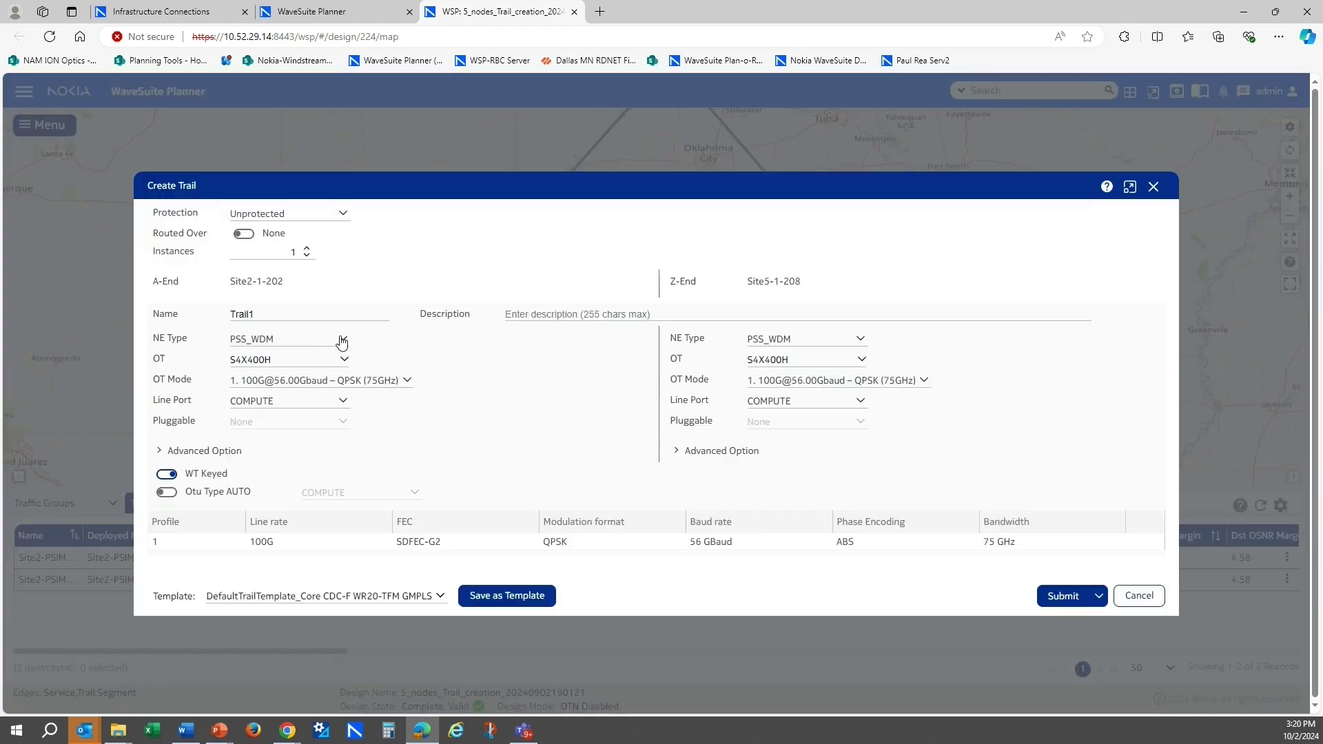
pyautogui.click(343, 339)
pyautogui.click(257, 393)
pyautogui.click(860, 338)
pyautogui.click(795, 391)
pyautogui.click(344, 356)
pyautogui.moveTo(351, 394); pyautogui.dragTo(349, 447)
pyautogui.click(338, 454)
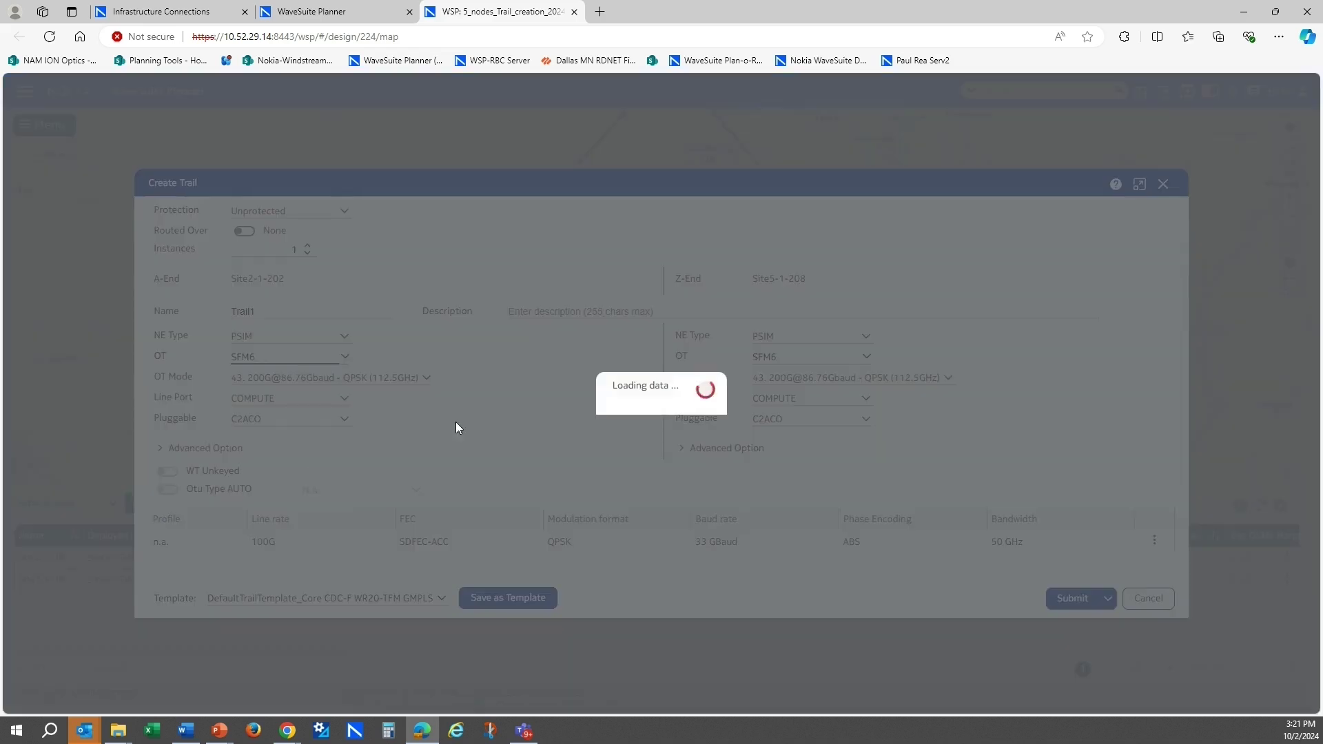
pyautogui.click(428, 381)
pyautogui.moveTo(440, 416); pyautogui.dragTo(445, 424)
pyautogui.scroll(-2, 445, 424)
pyautogui.click(319, 508)
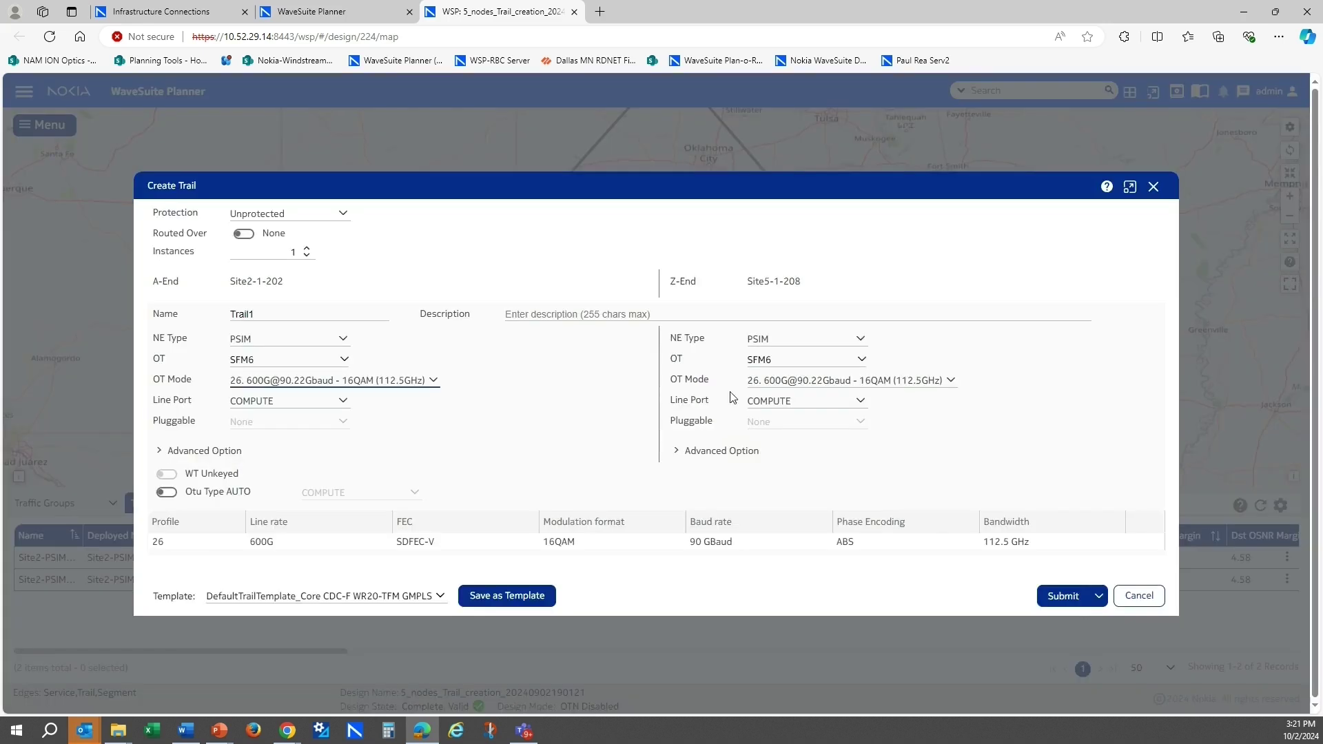
# Step: Submit Trail1 with a design run and review its OSNR margins in the trails table
pyautogui.click(1062, 596)
pyautogui.click(827, 457)
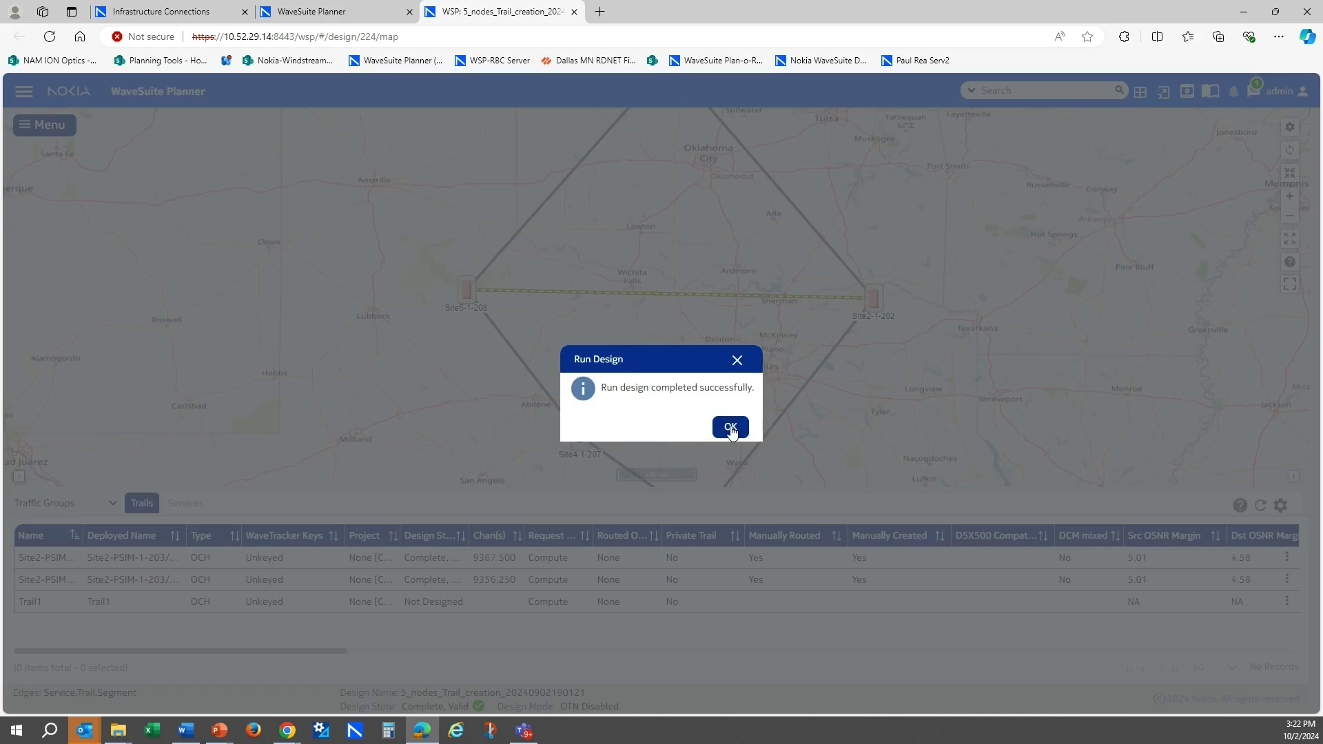
pyautogui.click(729, 426)
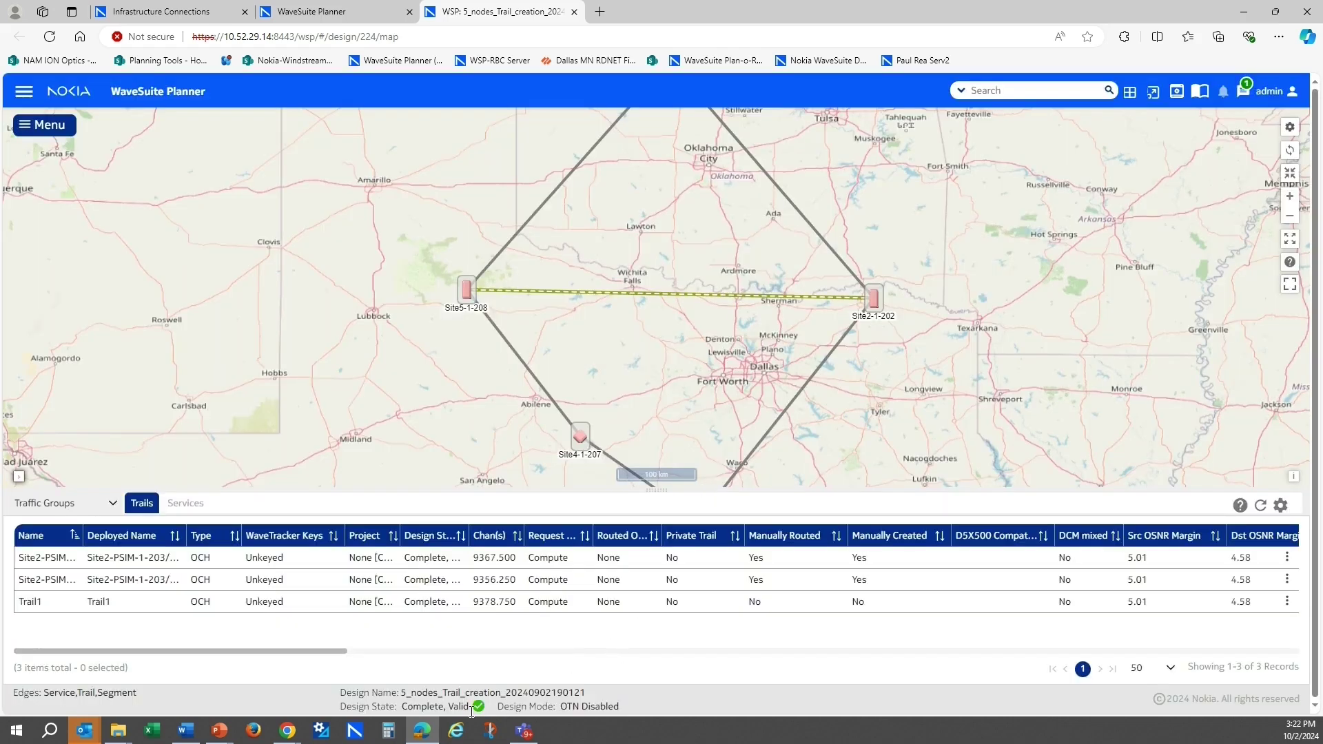
pyautogui.moveTo(322, 652); pyautogui.dragTo(449, 652)
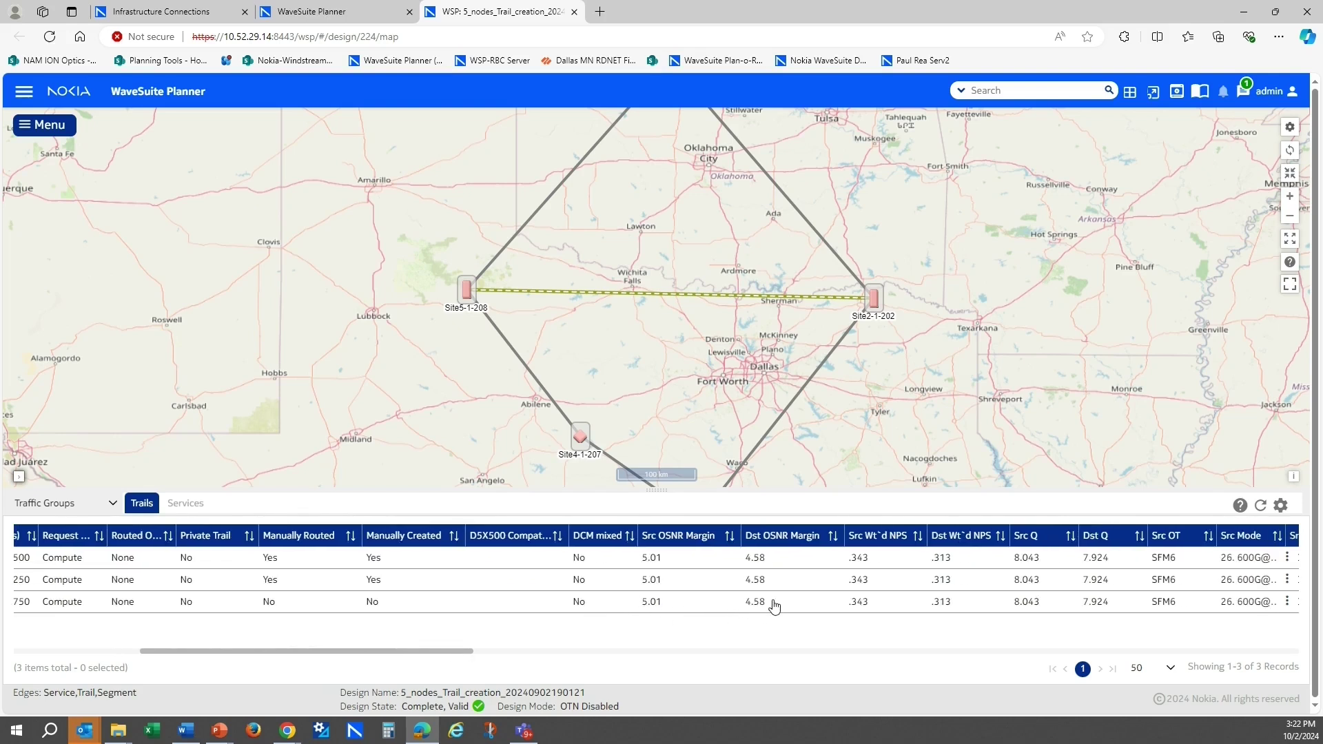
# Step: Check in the design with the commit message "test16"
pyautogui.click(24, 100)
pyautogui.click(88, 163)
pyautogui.click(508, 367)
pyautogui.write('test16')
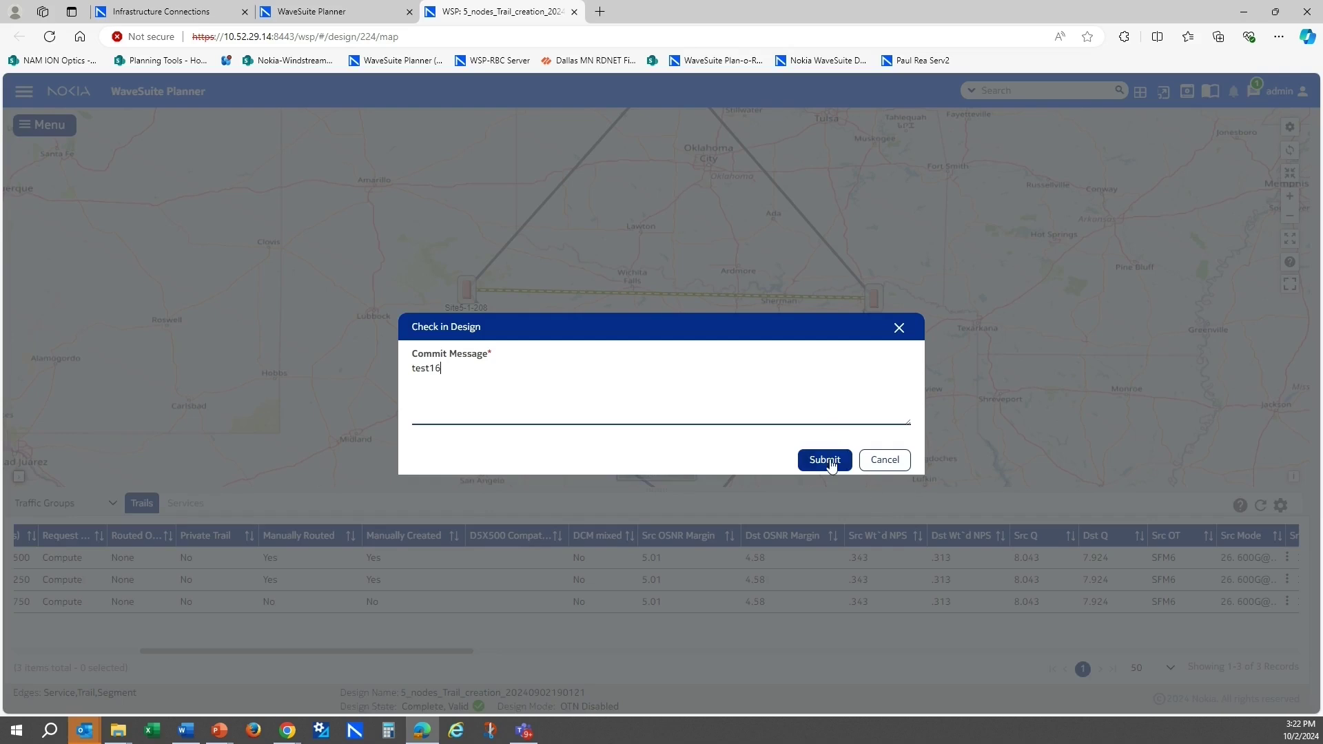
pyautogui.click(830, 463)
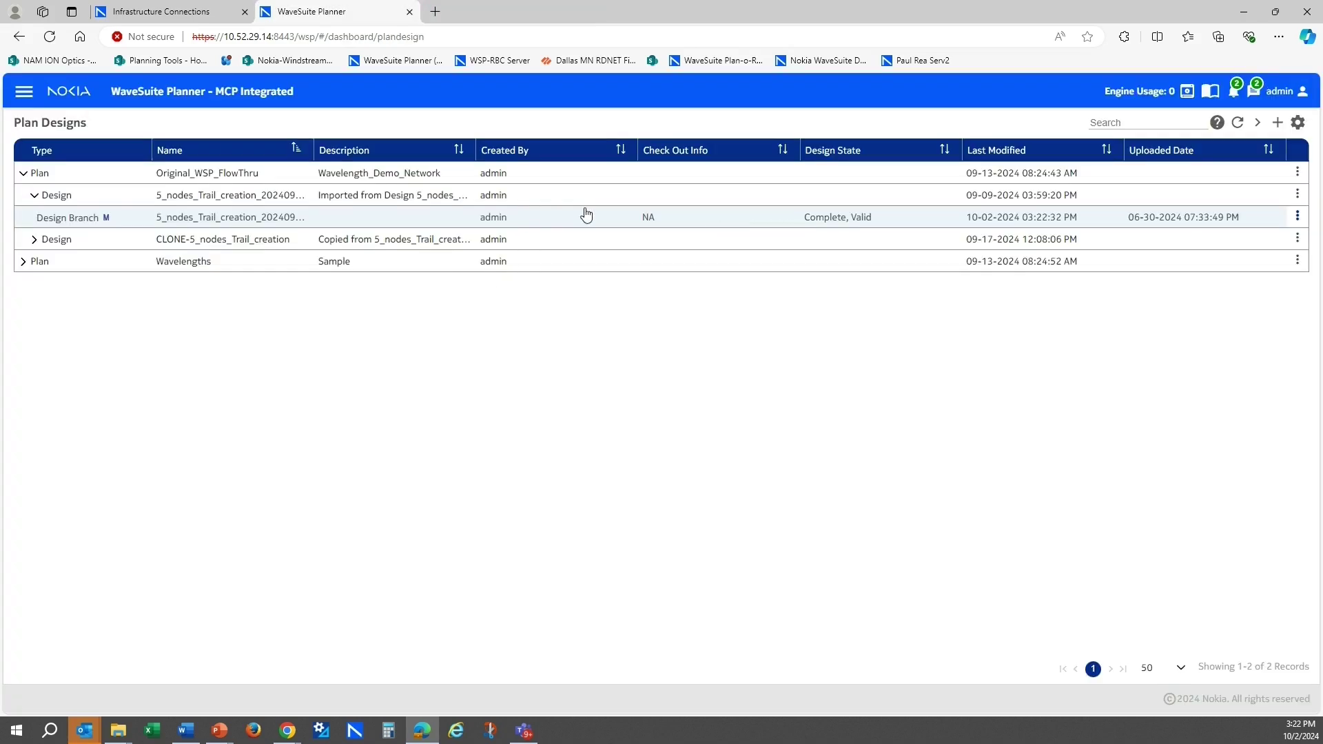
# Step: Publish the latest revision of the design branch from its revision tree, with the reason "test16"
pyautogui.click(1298, 216)
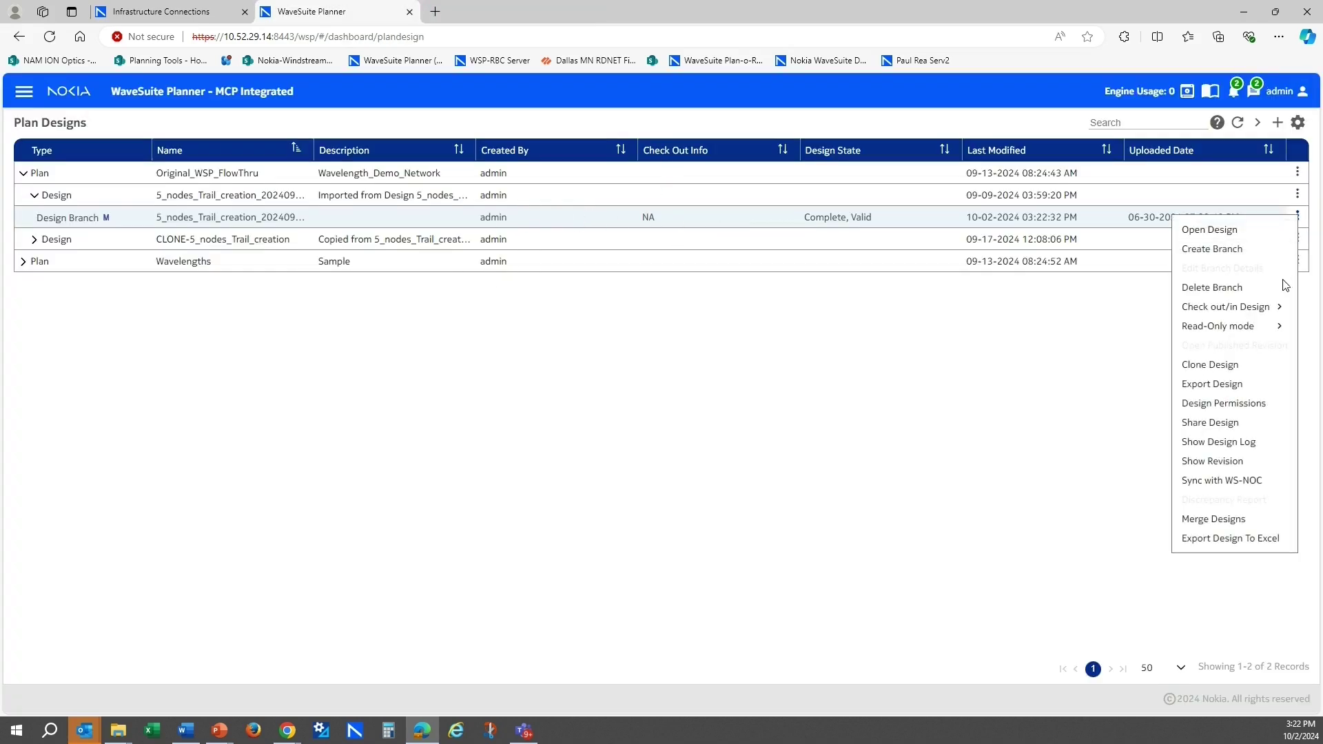
pyautogui.click(1141, 459)
pyautogui.rightClick(226, 188)
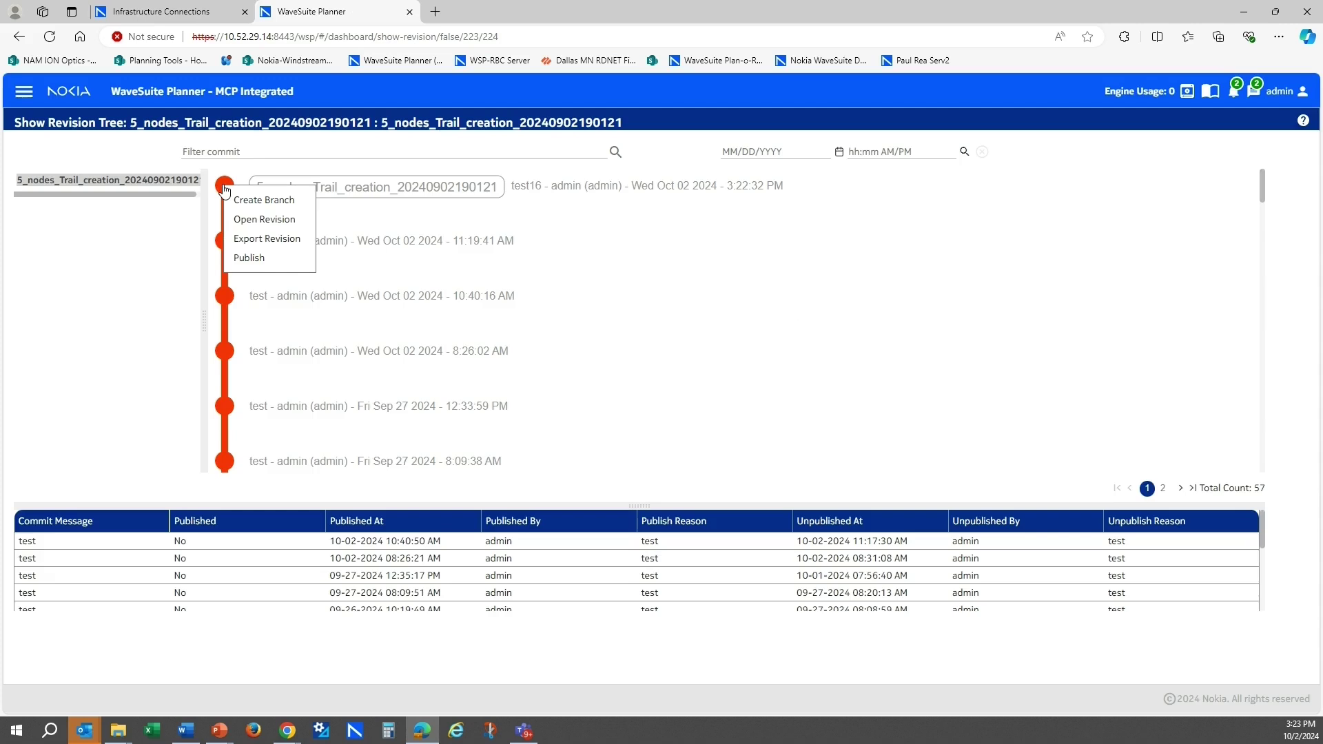
pyautogui.click(249, 258)
pyautogui.click(429, 368)
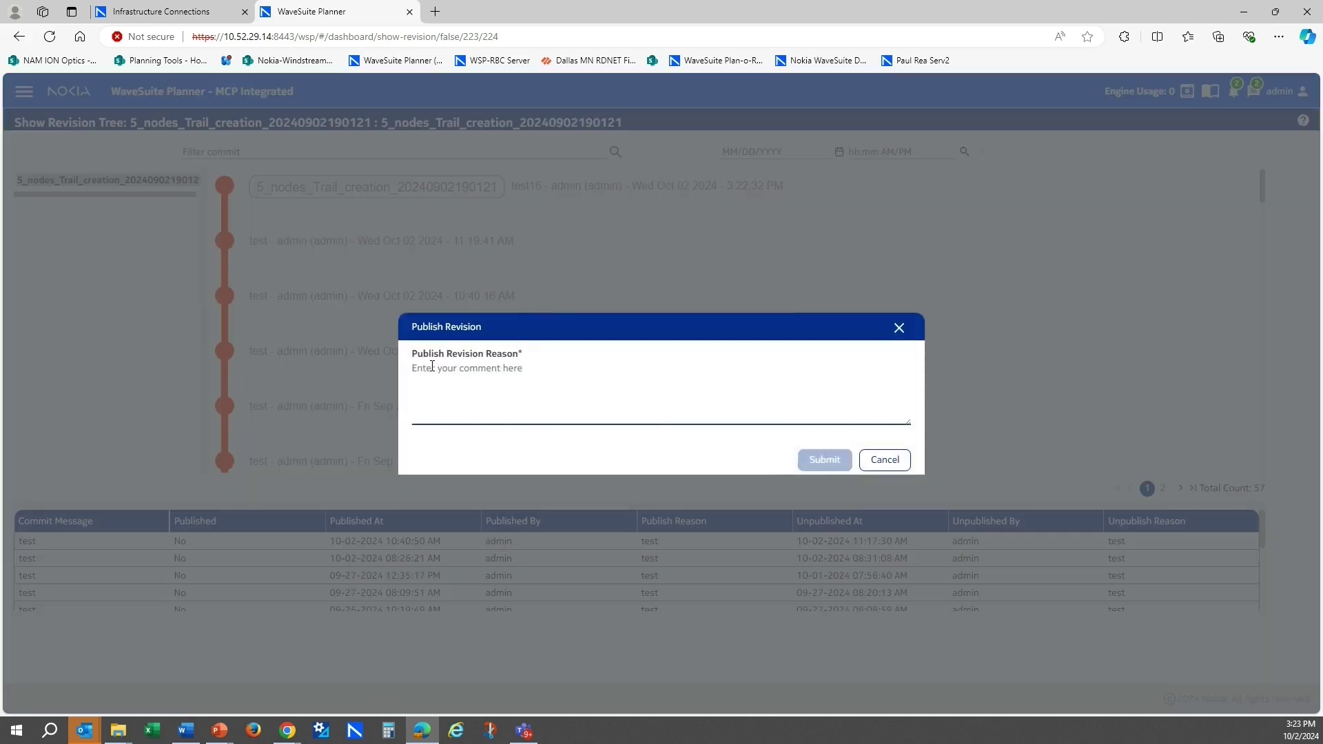
pyautogui.write('test16')
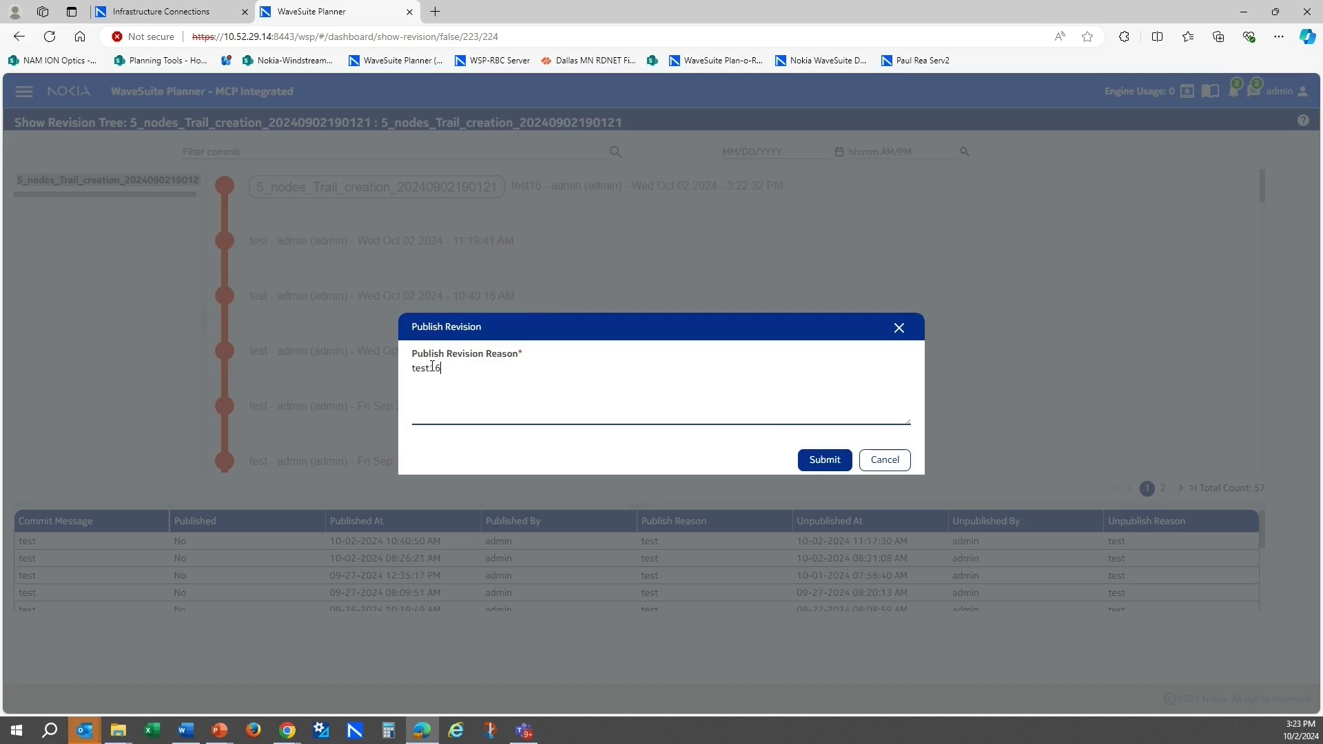
pyautogui.click(812, 460)
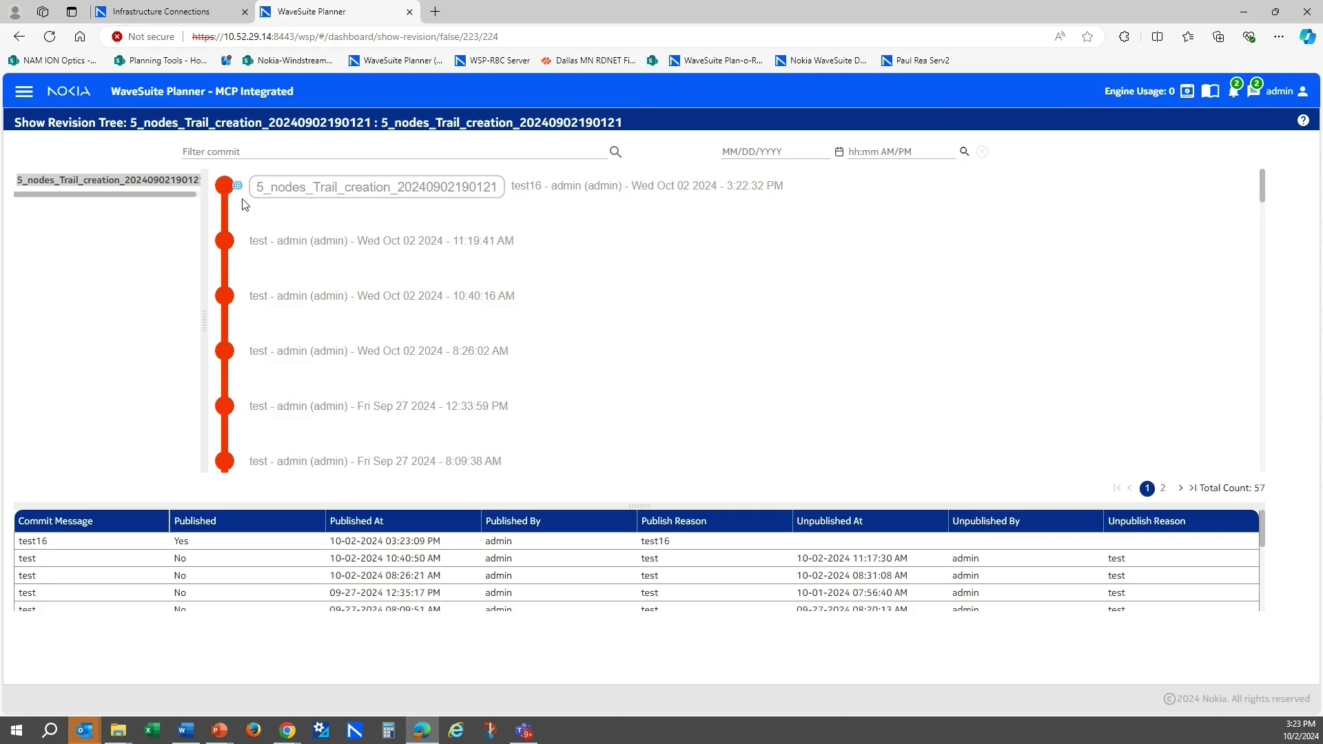
# Step: Switch to WaveSuite Network Operations Center and deploy the connections from the newly published design in the refreshed design list
pyautogui.click(162, 11)
pyautogui.click(14, 126)
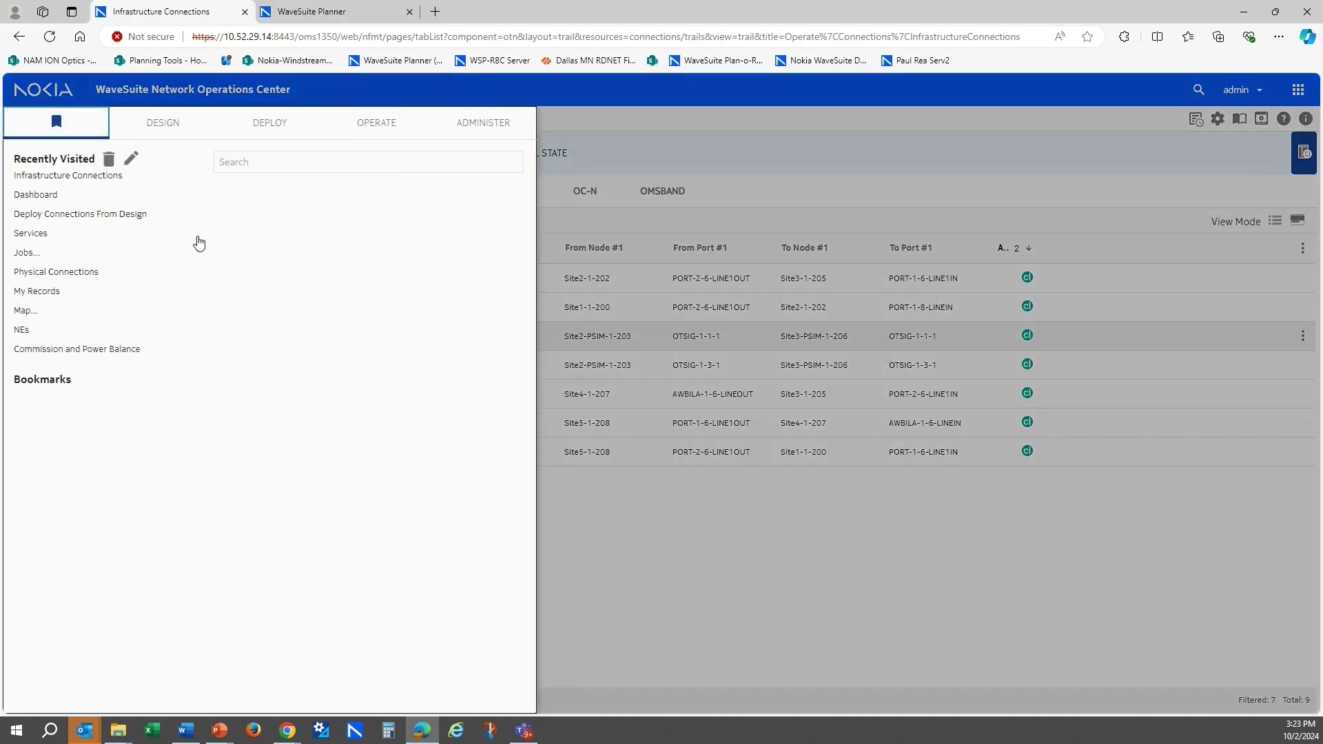
pyautogui.click(103, 215)
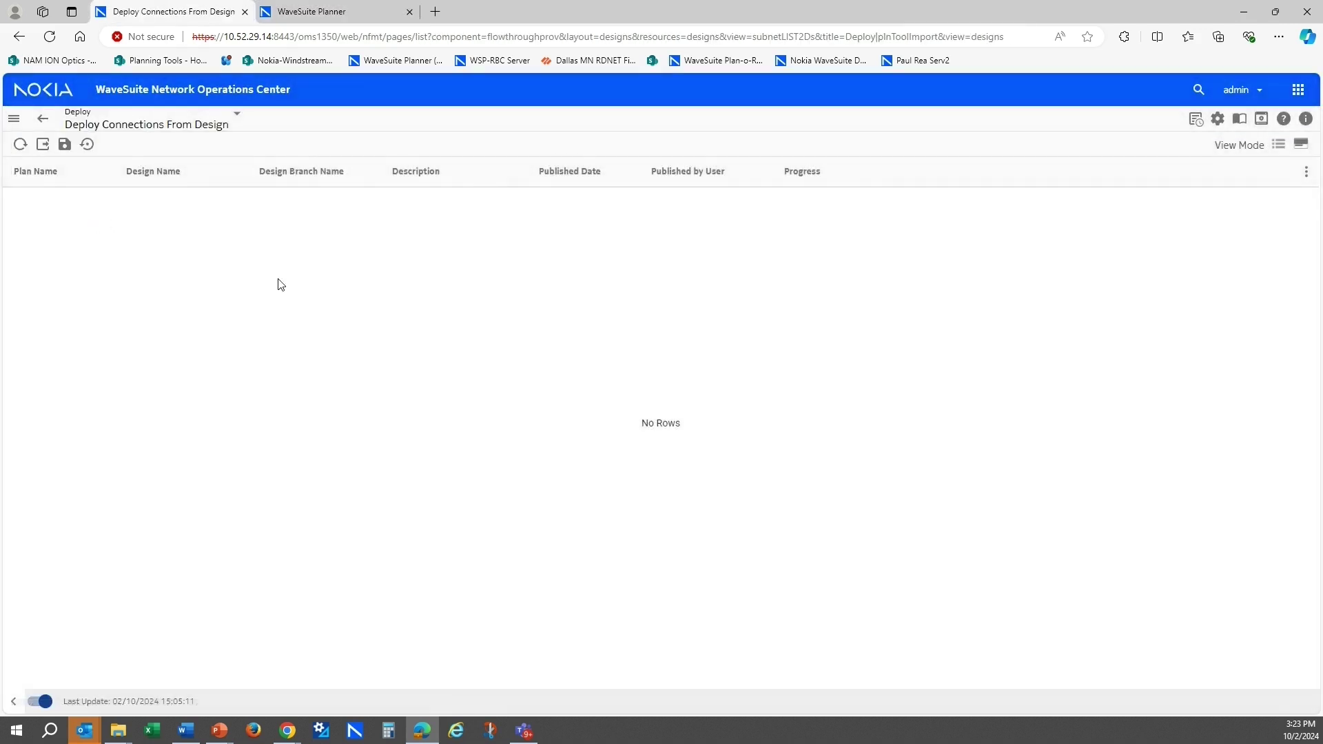
pyautogui.click(20, 144)
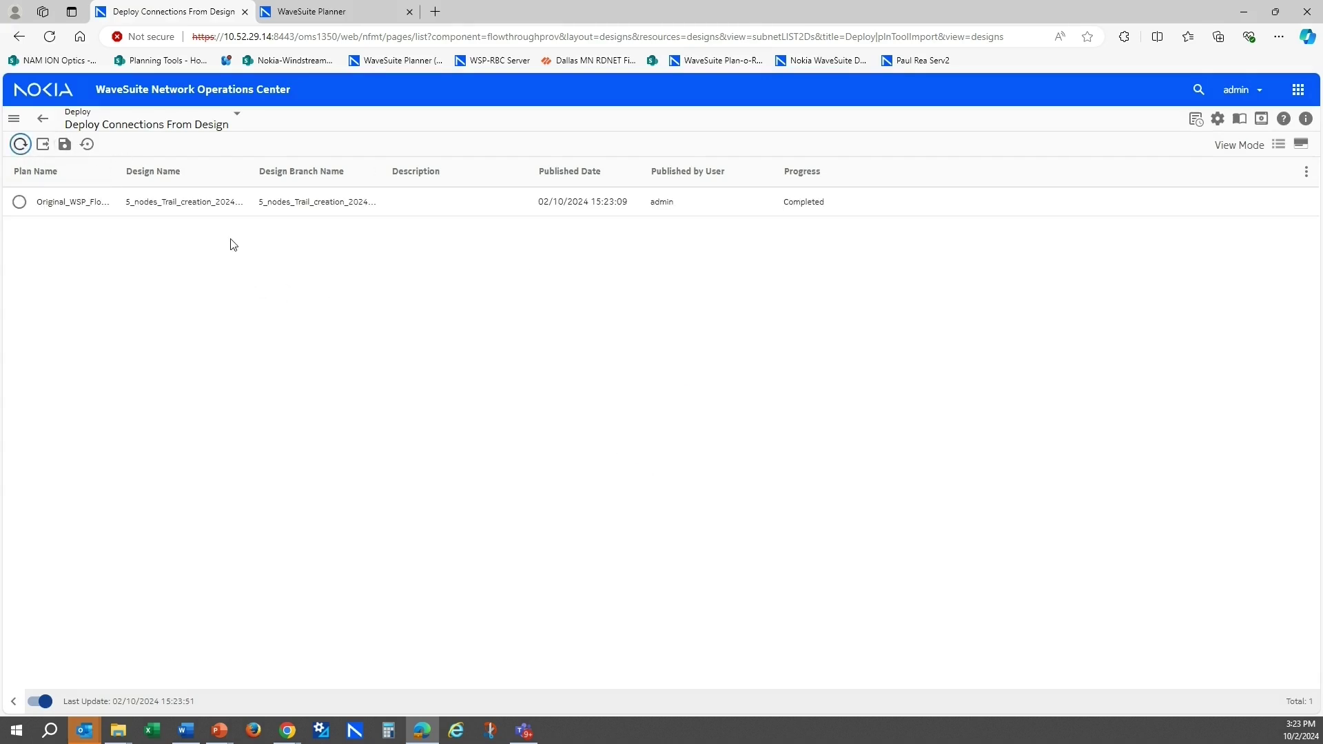
pyautogui.click(1306, 201)
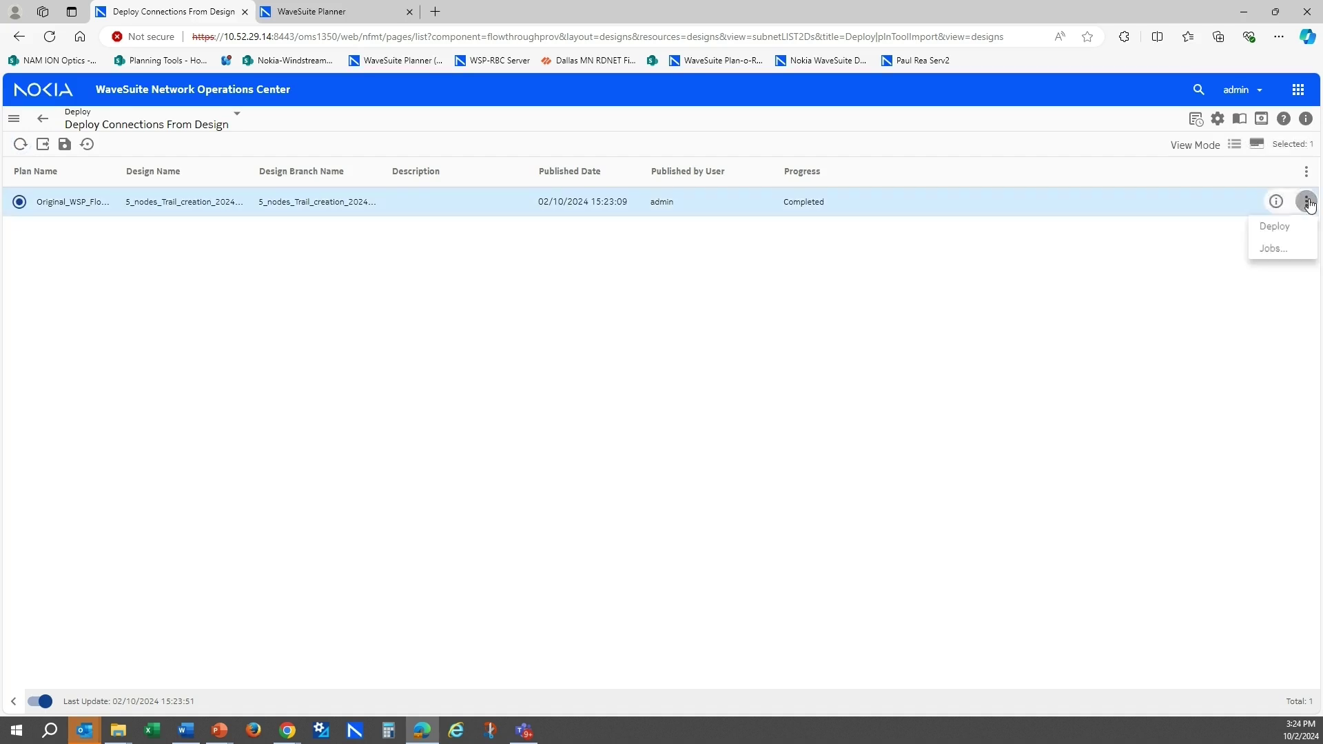
pyautogui.click(1283, 226)
pyautogui.click(775, 444)
pyautogui.click(685, 432)
# Step: Refresh the Infrastructure Connections list and commission the Trail1 connection
pyautogui.click(13, 118)
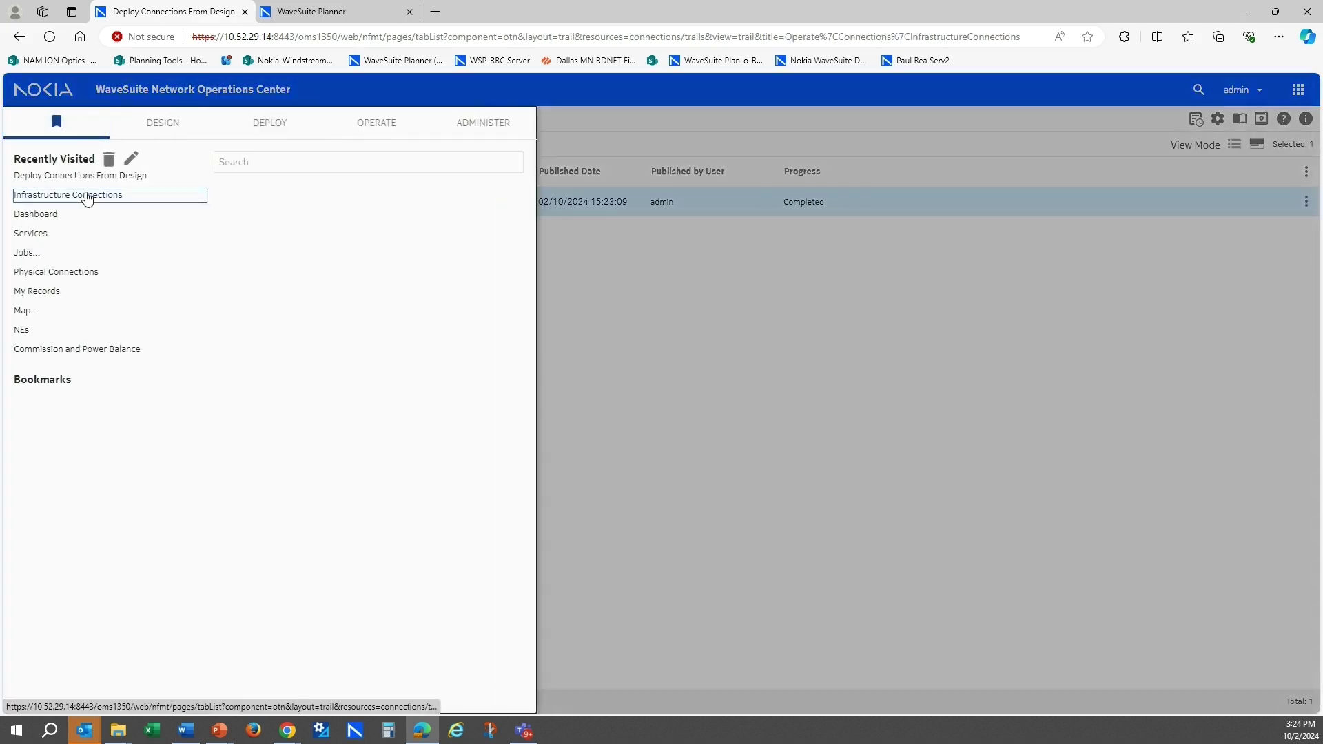
pyautogui.click(86, 197)
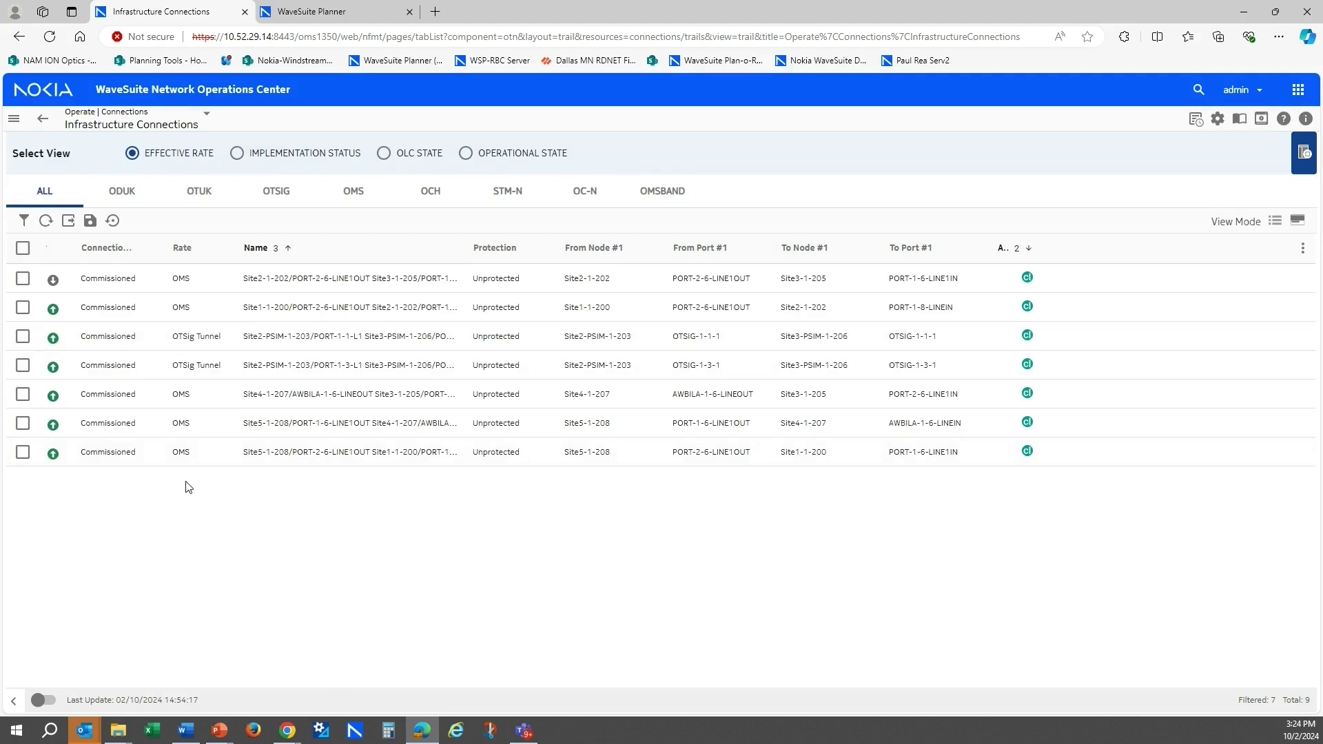
pyautogui.click(45, 225)
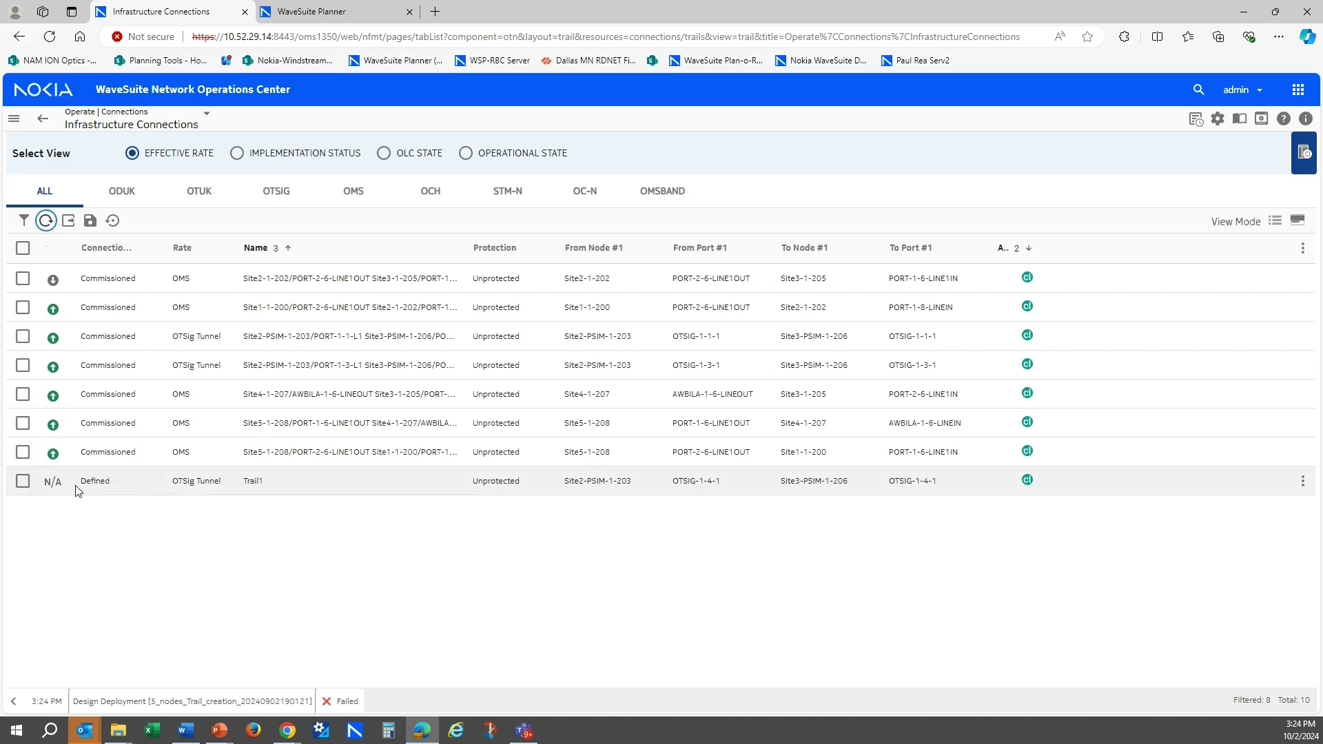
pyautogui.click(1302, 480)
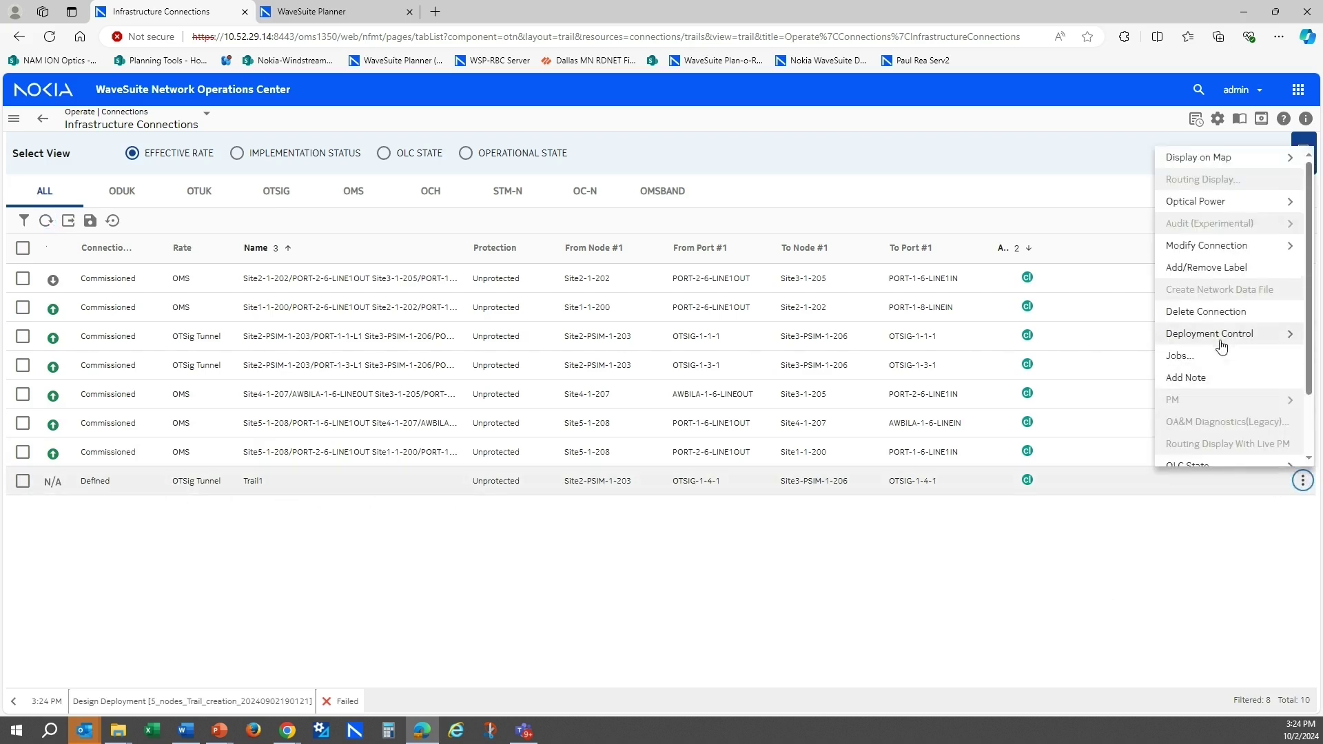
pyautogui.moveTo(1234, 336)
pyautogui.click(1024, 397)
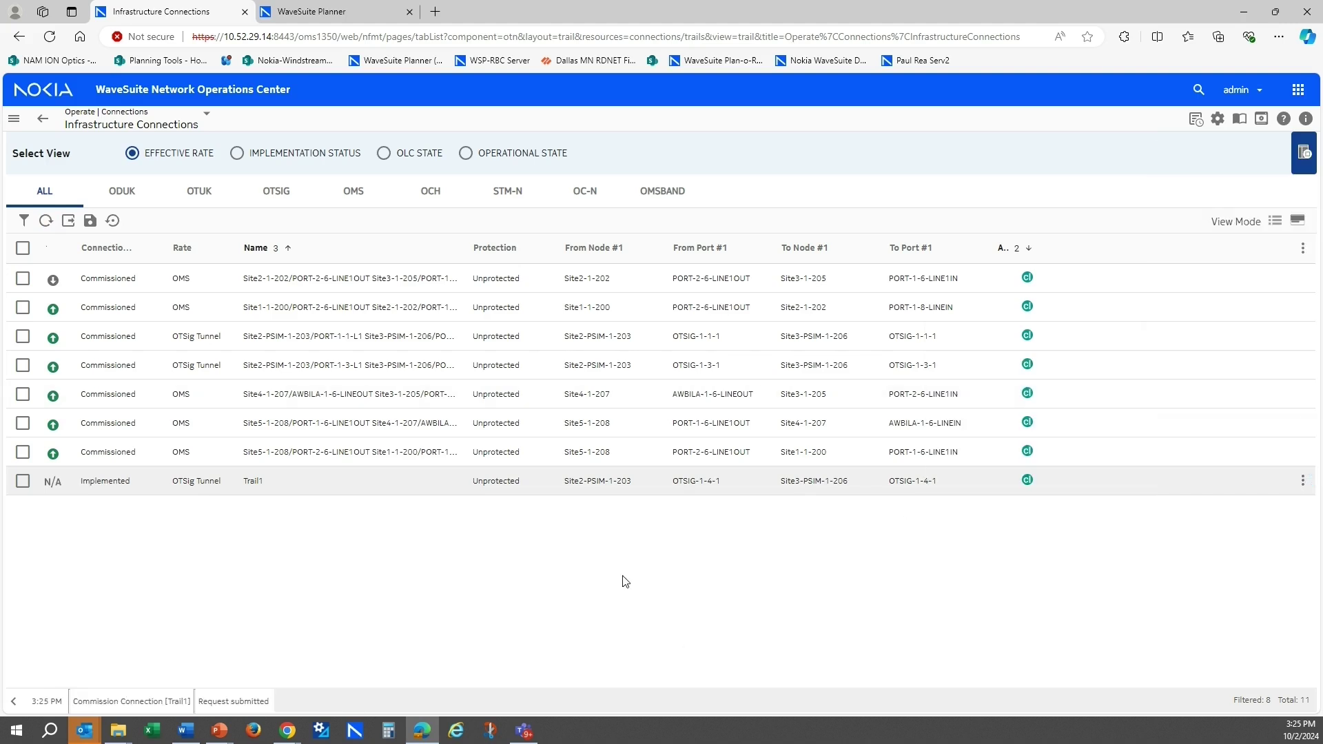
# Step: View the routing display of Trail1, and close it to return to WaveSuite Planner
pyautogui.click(111, 482)
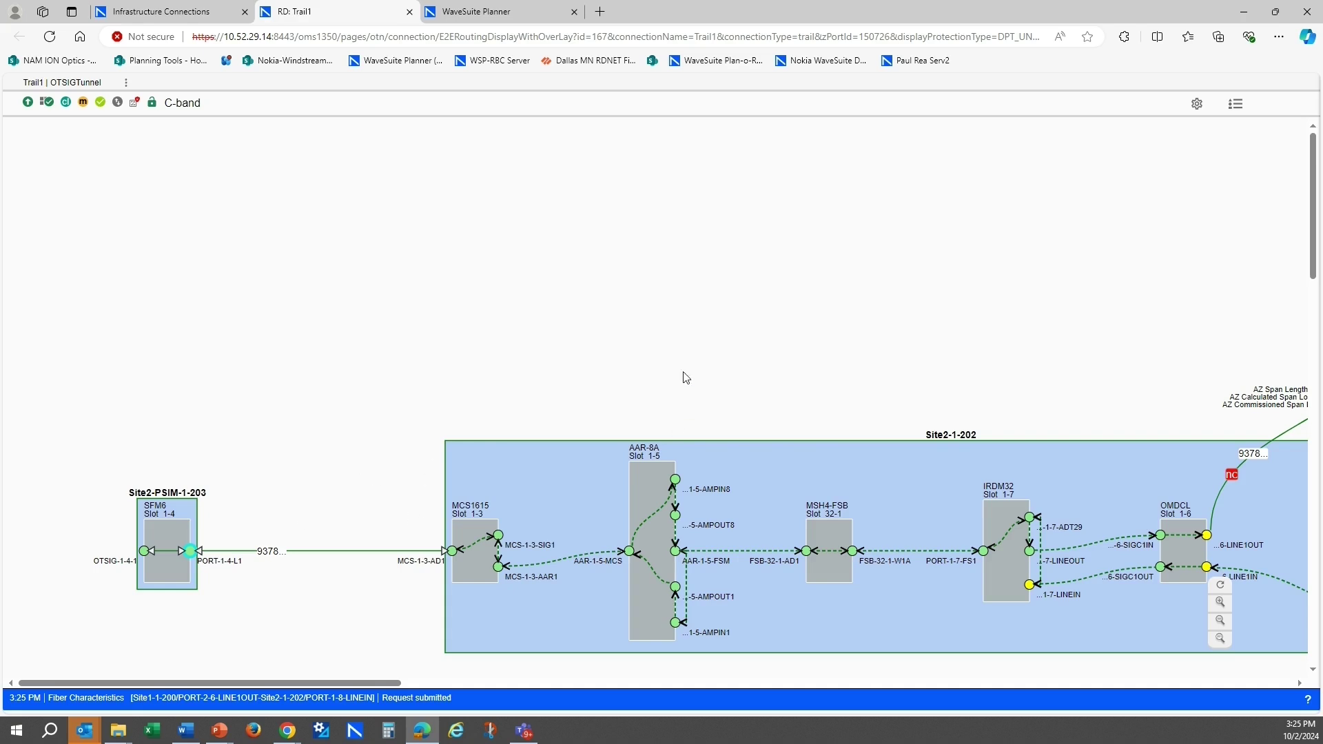
pyautogui.click(410, 12)
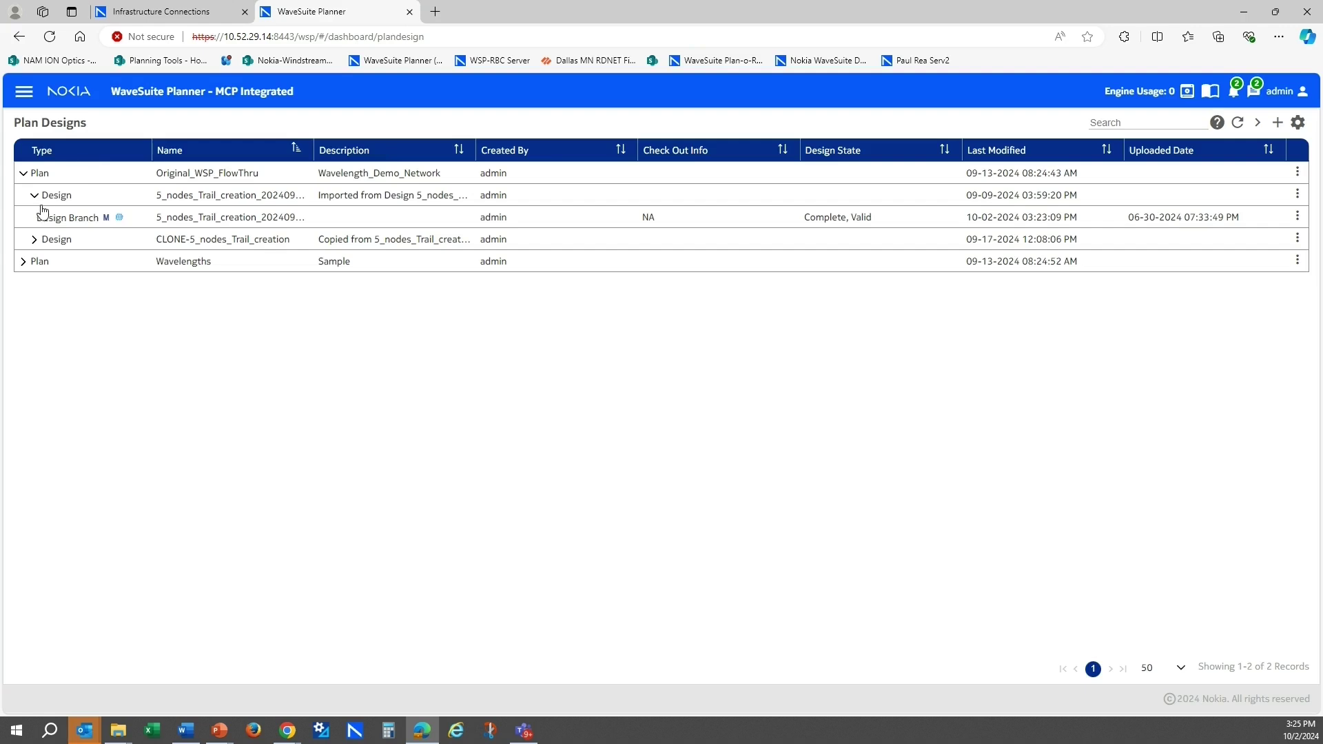
# Step: Start a WS-NOC synchronization of the 5_nodes_Trail_creation design branch and generate a Network Wide network data file named Test16
pyautogui.click(223, 219)
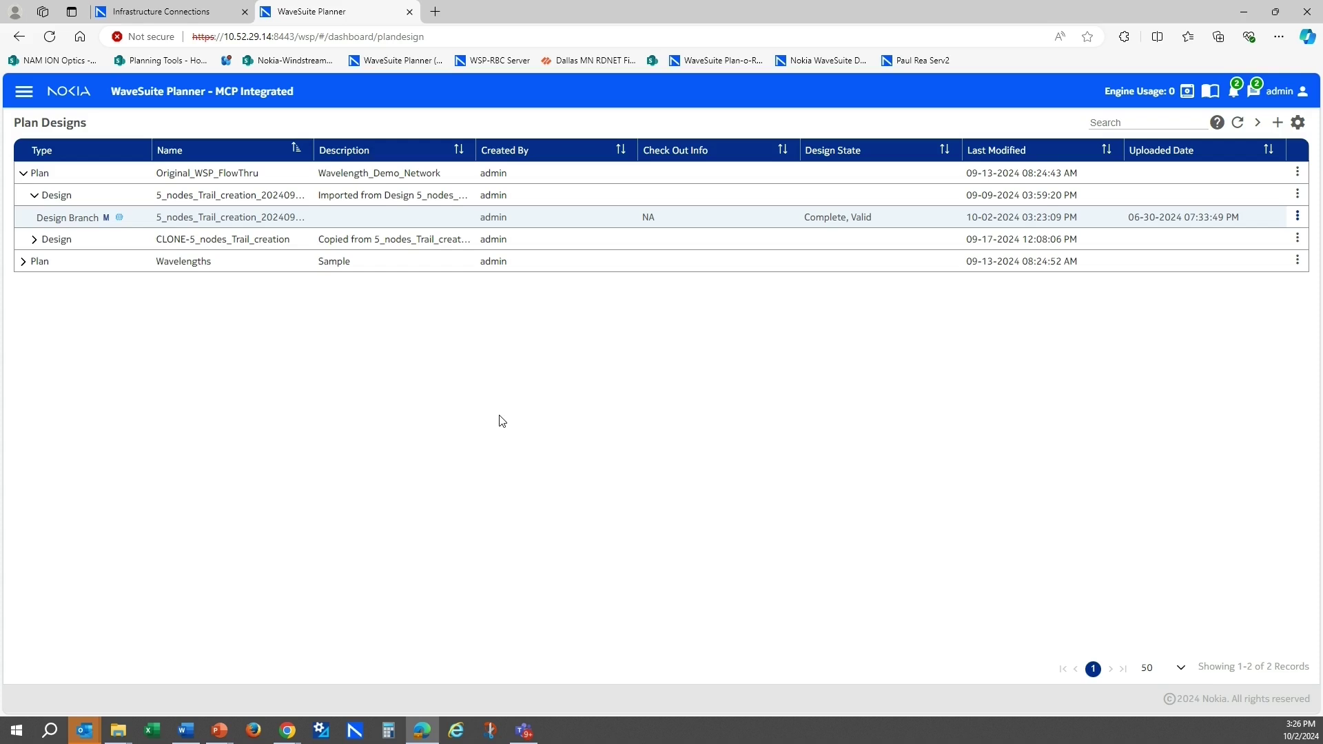
pyautogui.click(1297, 218)
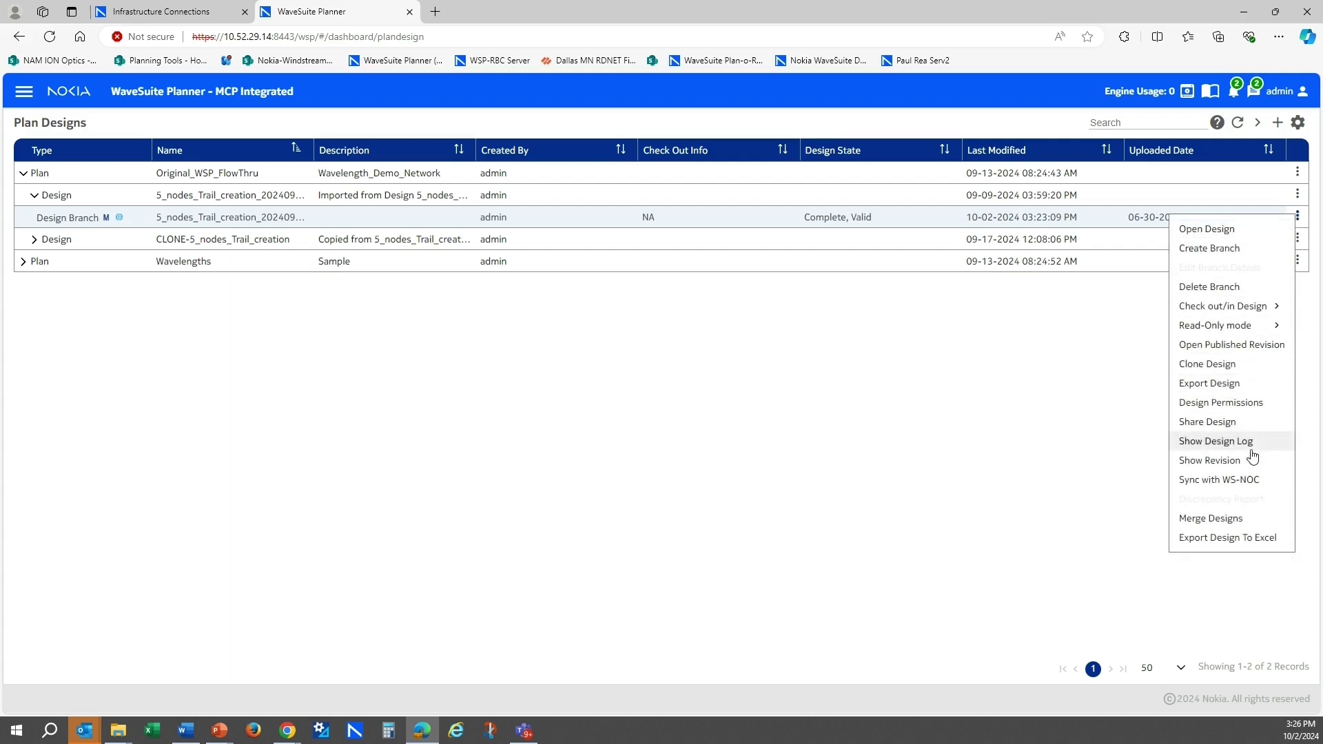
pyautogui.click(1239, 482)
pyautogui.click(416, 290)
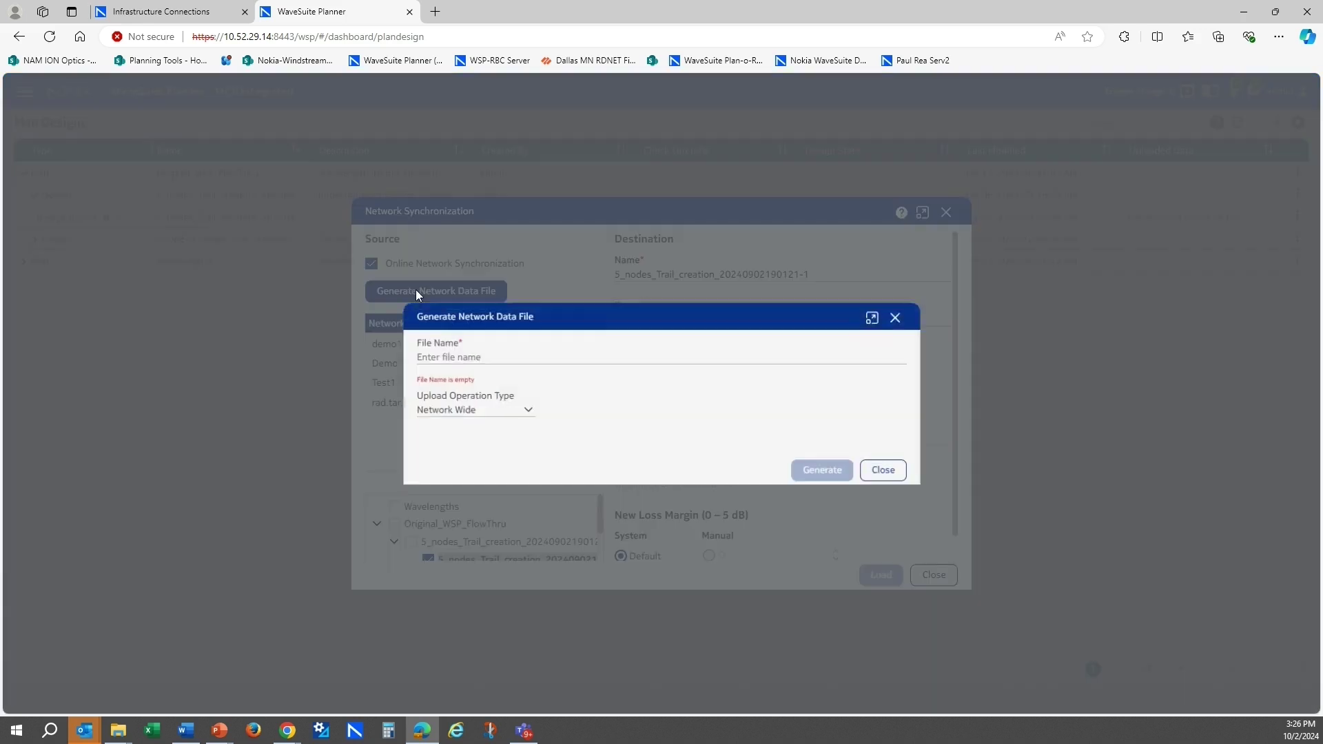
pyautogui.click(478, 357)
pyautogui.write('Test16')
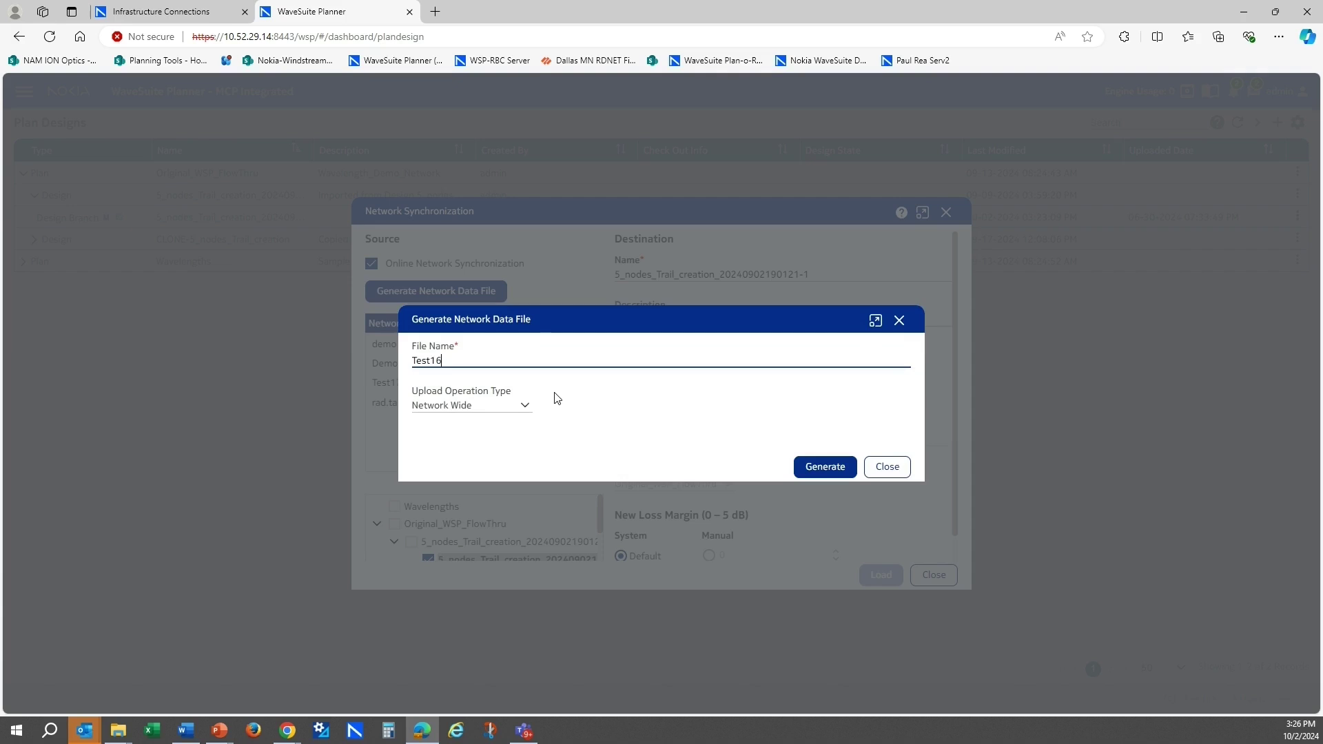
pyautogui.click(525, 407)
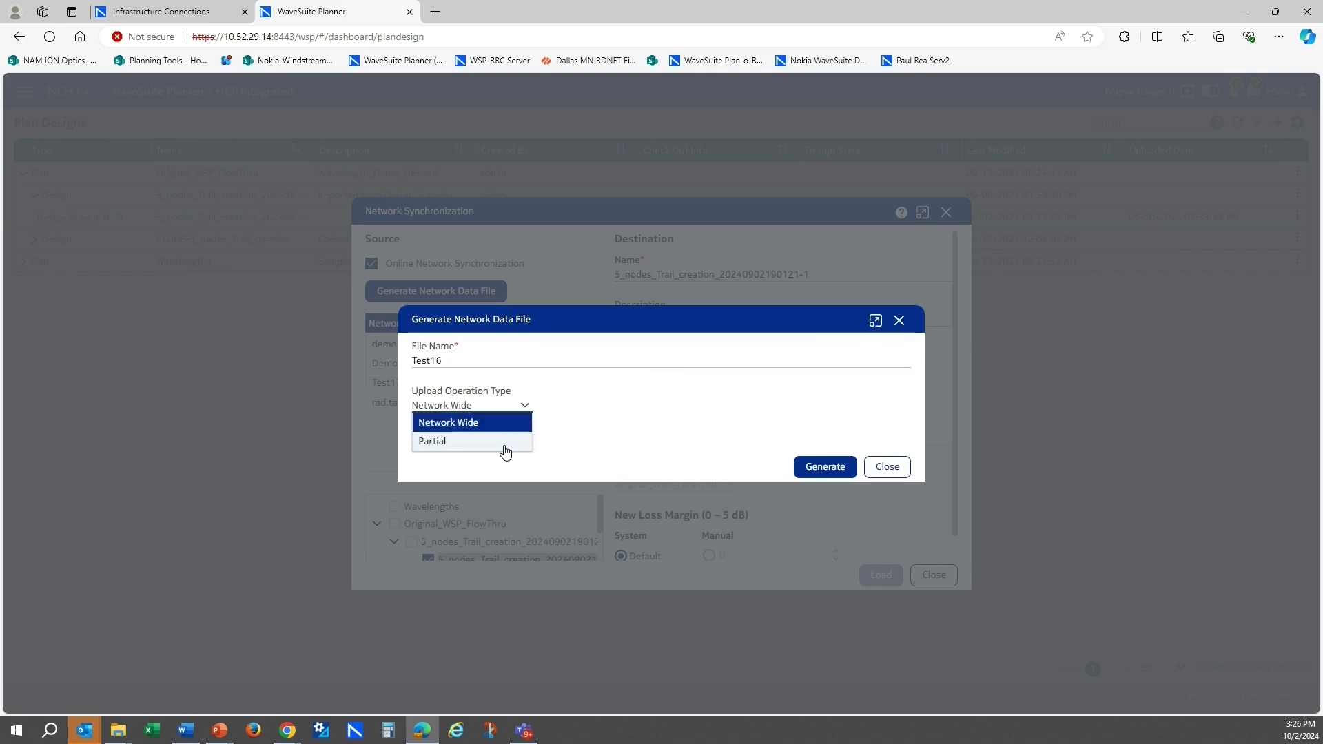
pyautogui.click(613, 406)
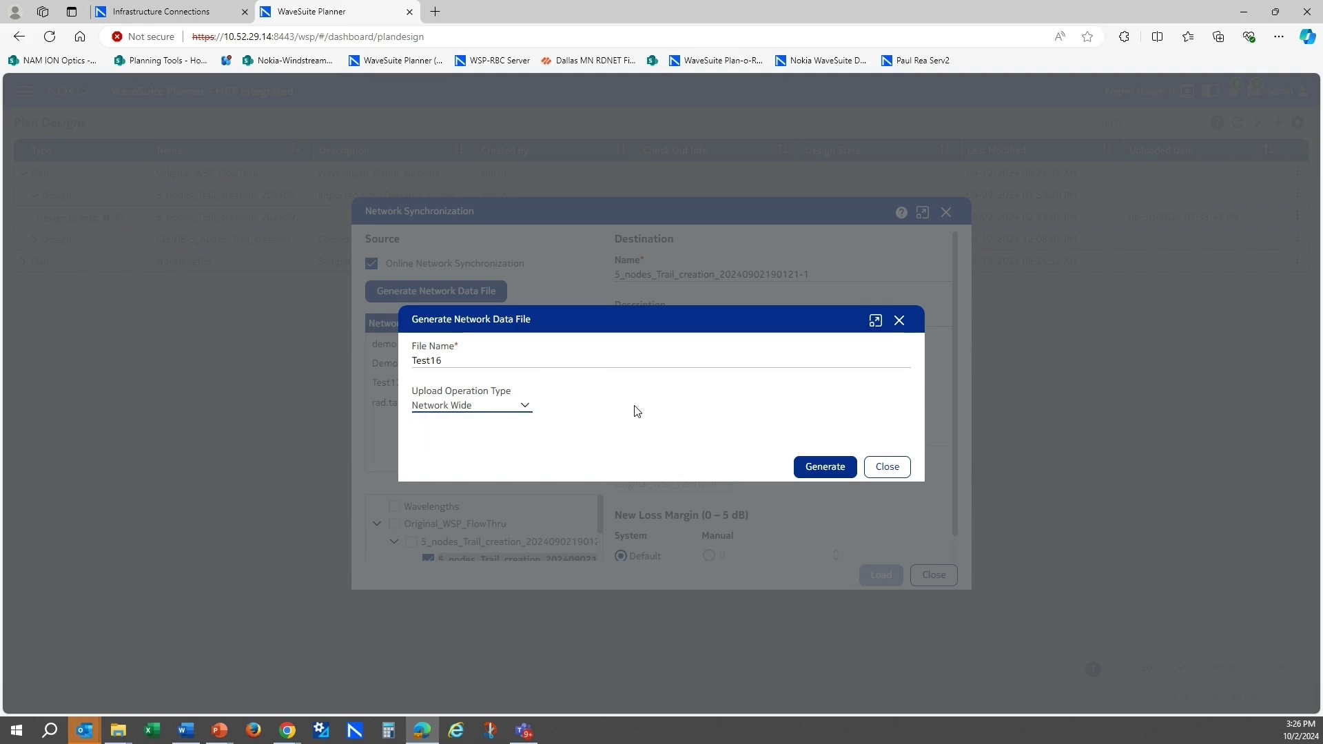
pyautogui.click(820, 466)
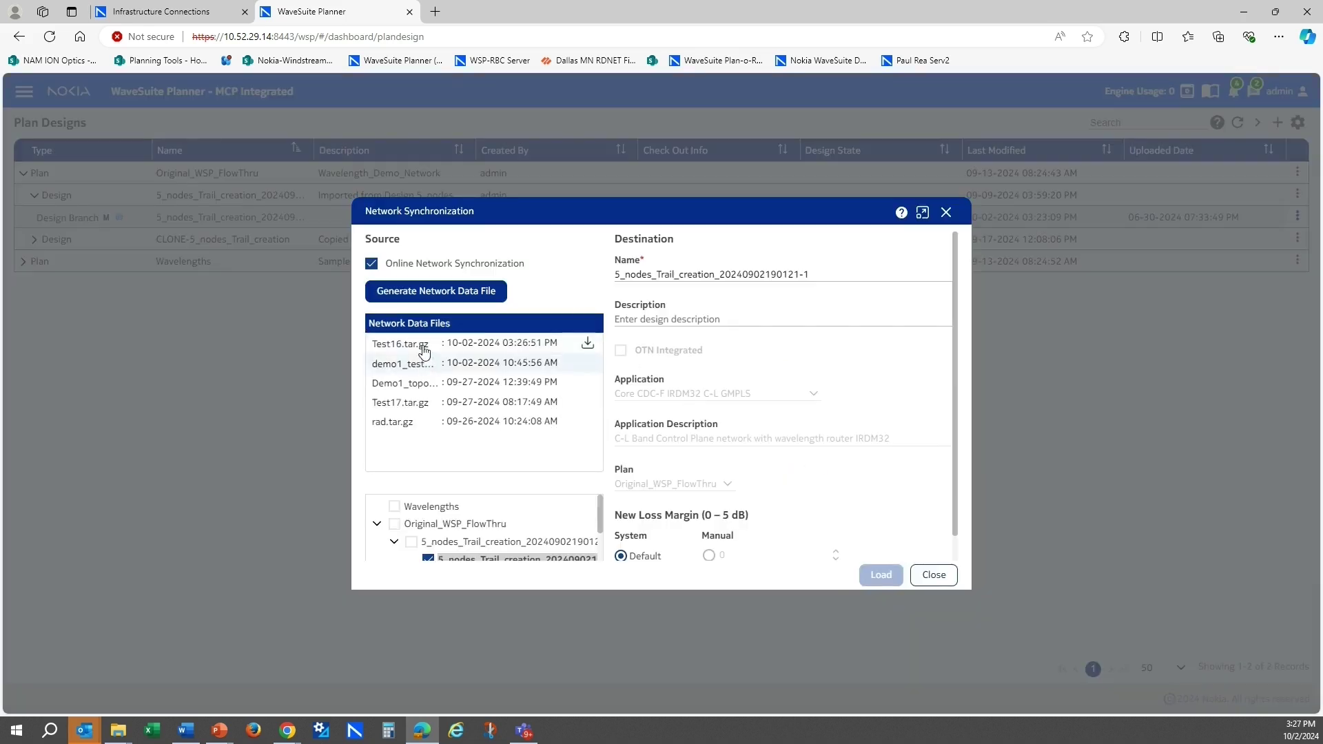
# Step: Load the Test16.tar.gz network data file into the synchronization, and list the design's branches in the refreshed plan designs
pyautogui.click(509, 344)
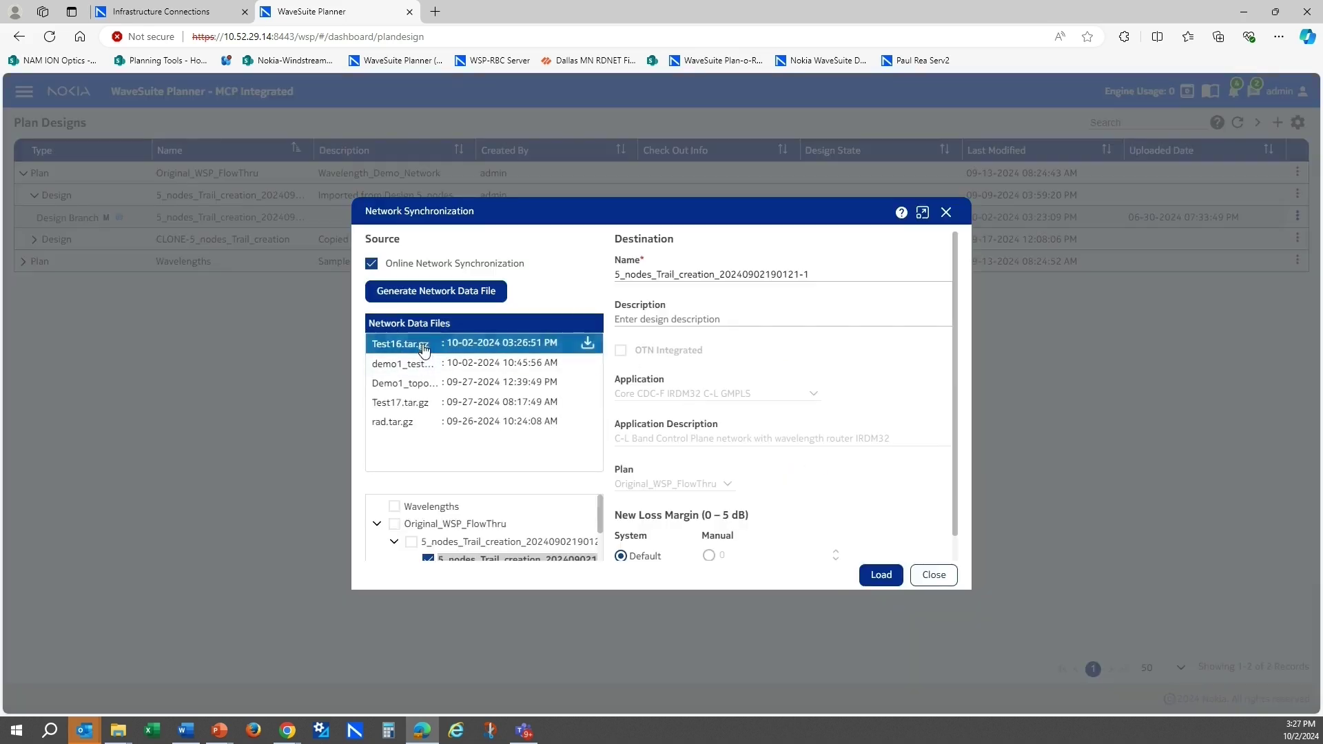
pyautogui.click(880, 574)
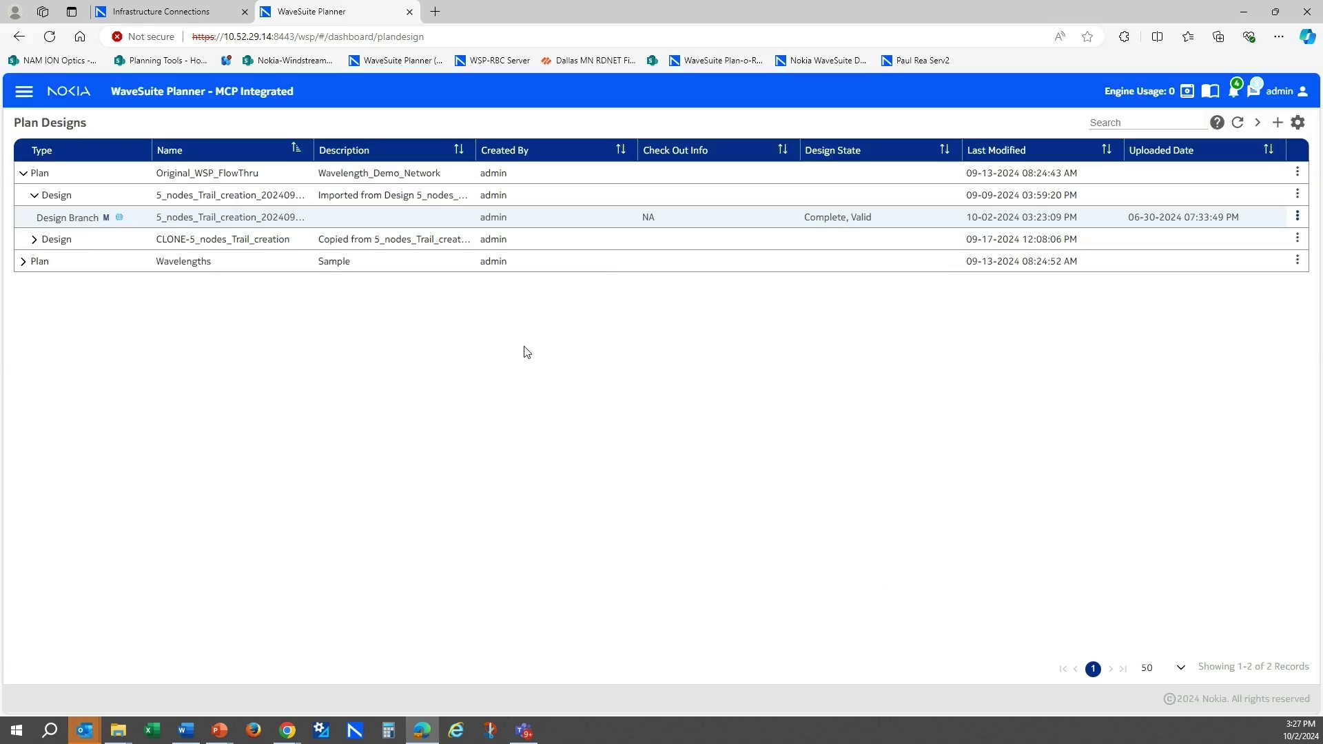
pyautogui.click(1238, 122)
pyautogui.click(24, 174)
pyautogui.click(34, 196)
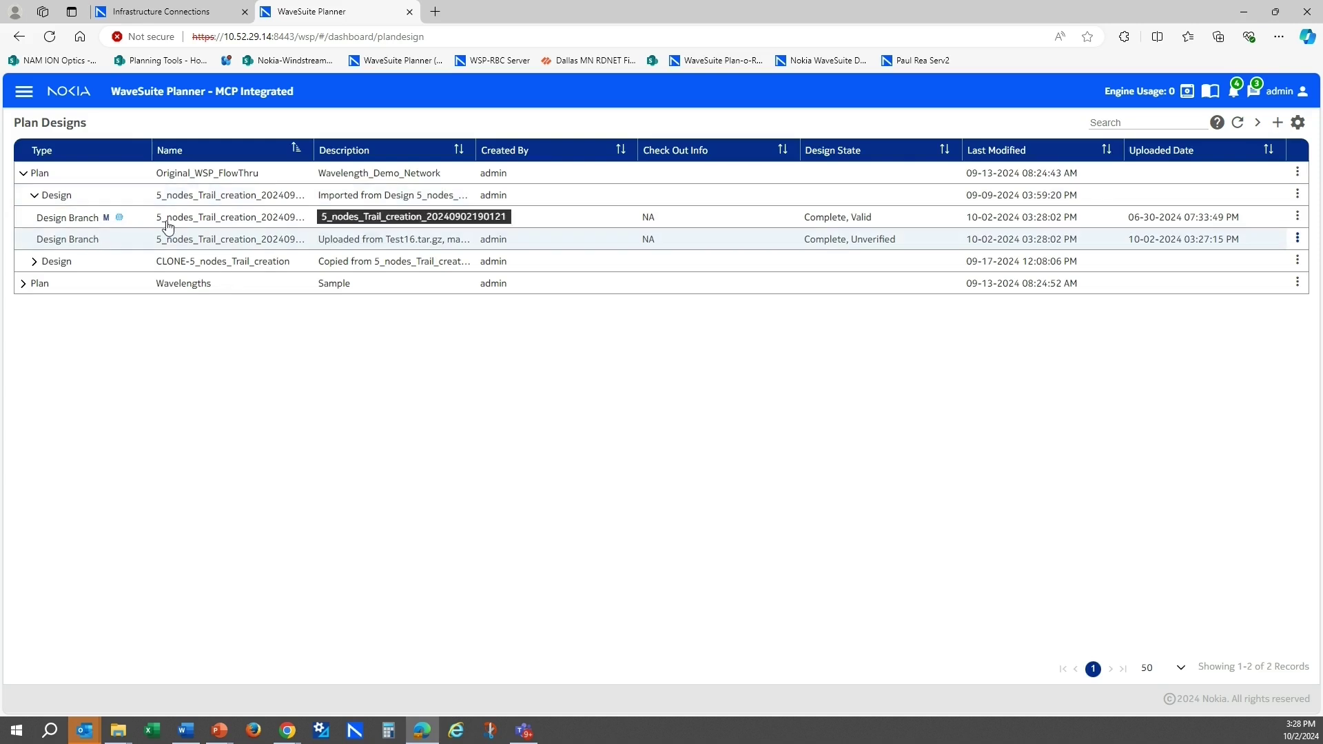
# Step: Open the design branch uploaded from Test16.tar.gz and display its trails from the Traffic Groups data below the map
pyautogui.click(1299, 240)
pyautogui.click(1251, 252)
pyautogui.click(912, 423)
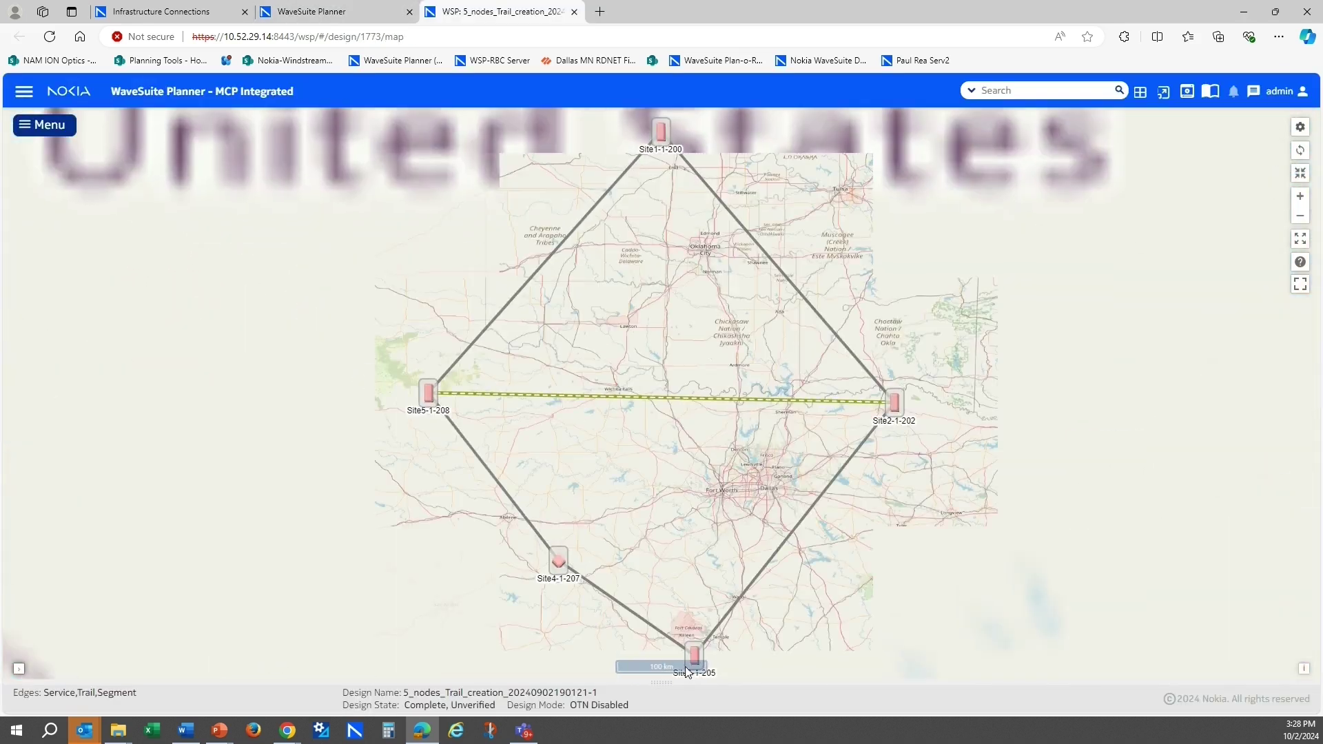
pyautogui.moveTo(666, 682); pyautogui.dragTo(666, 411)
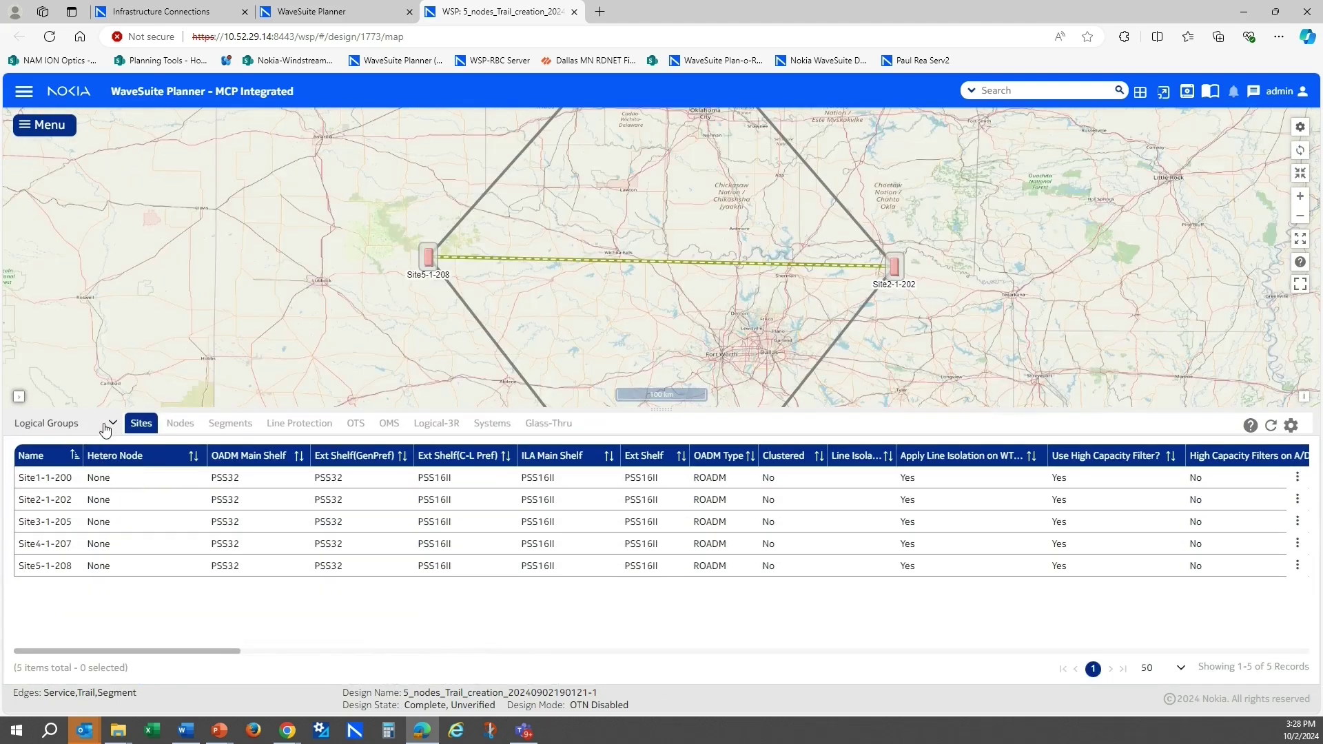
pyautogui.click(110, 425)
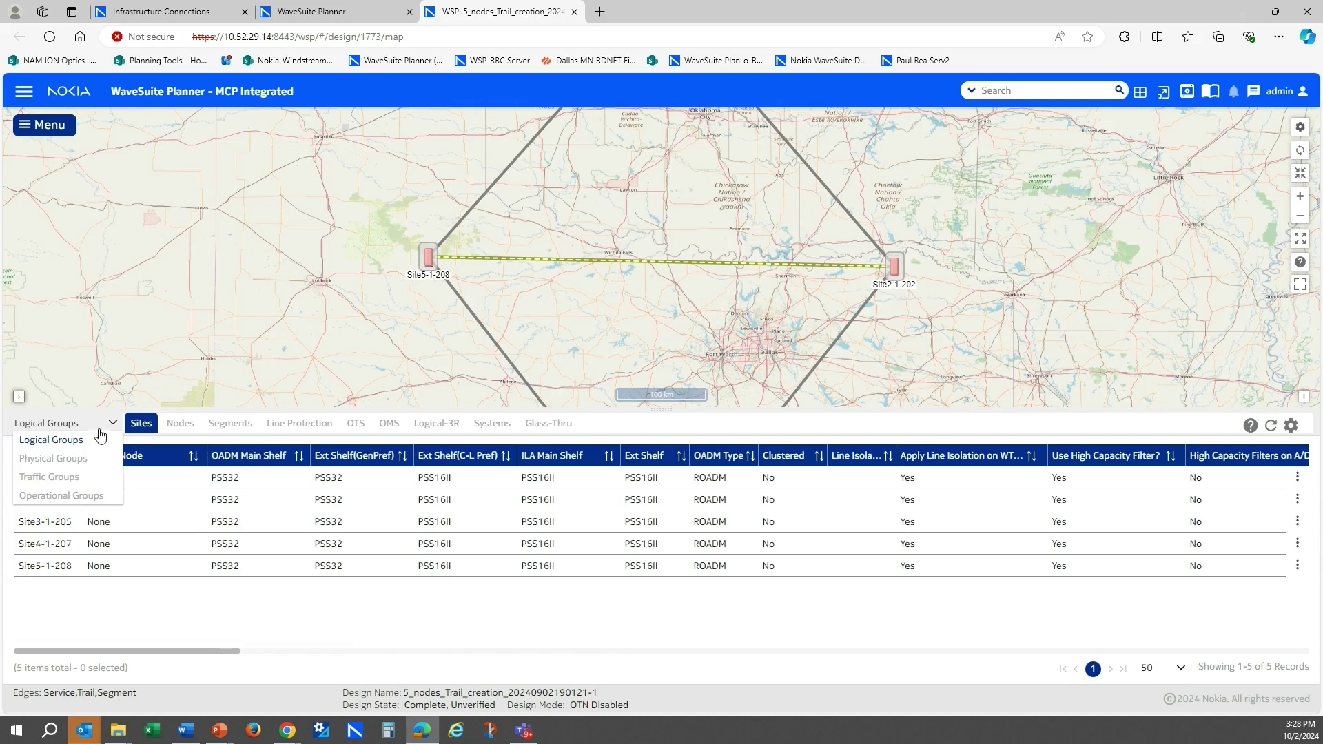
pyautogui.click(62, 477)
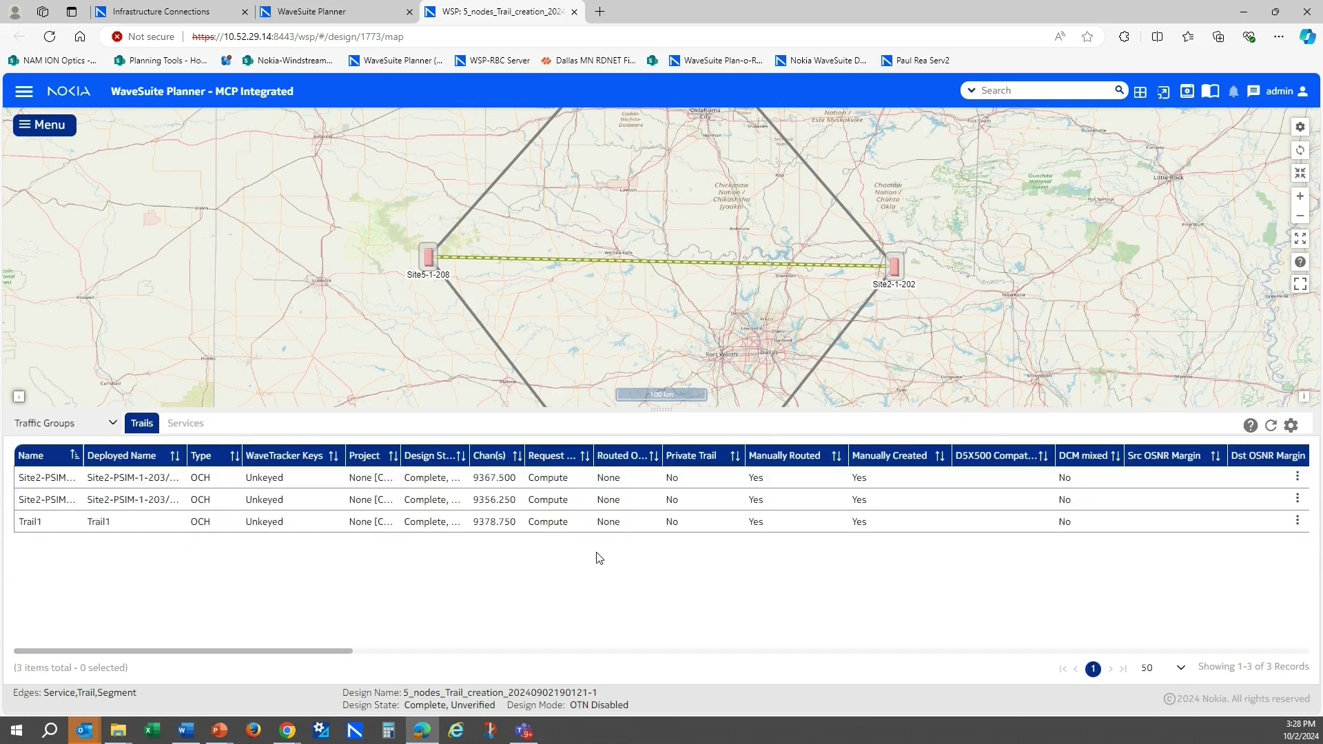